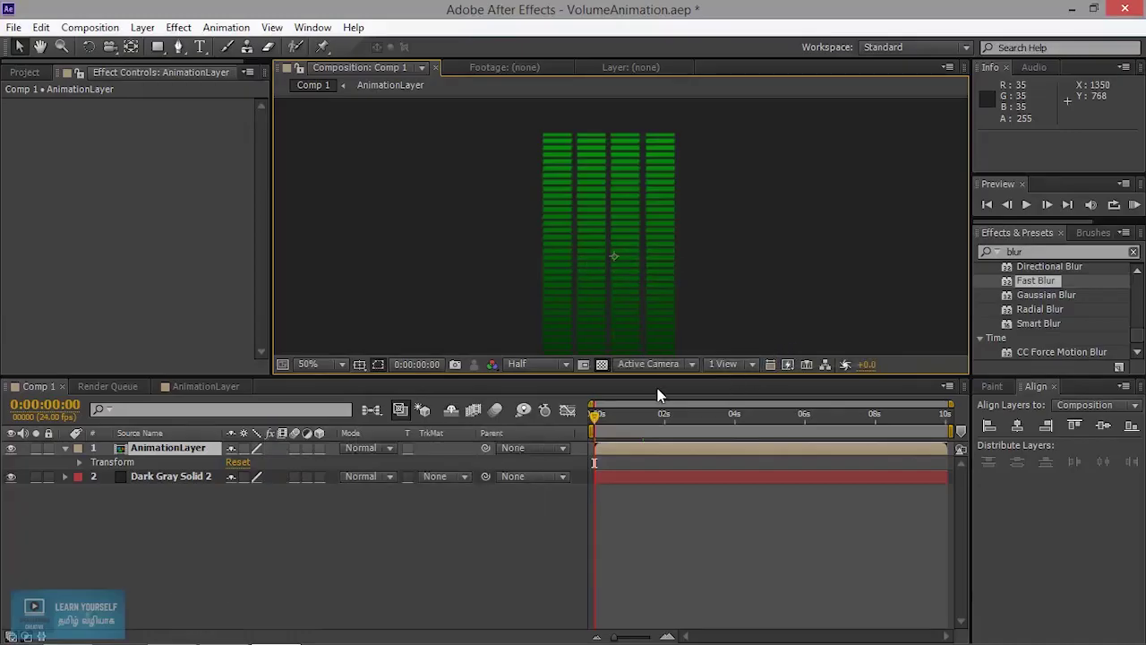
Restore the full 10-second timeline and fit Comp 1's frame in the viewer at 25%.
key("equal")
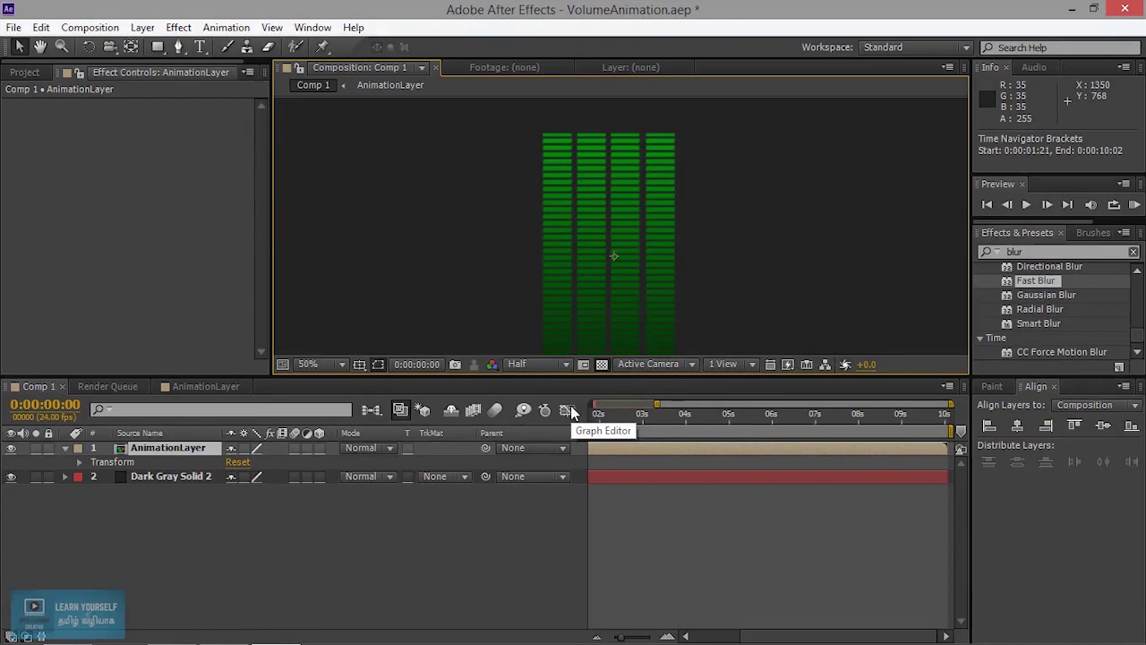
left_click_drag(666, 405, 591, 463)
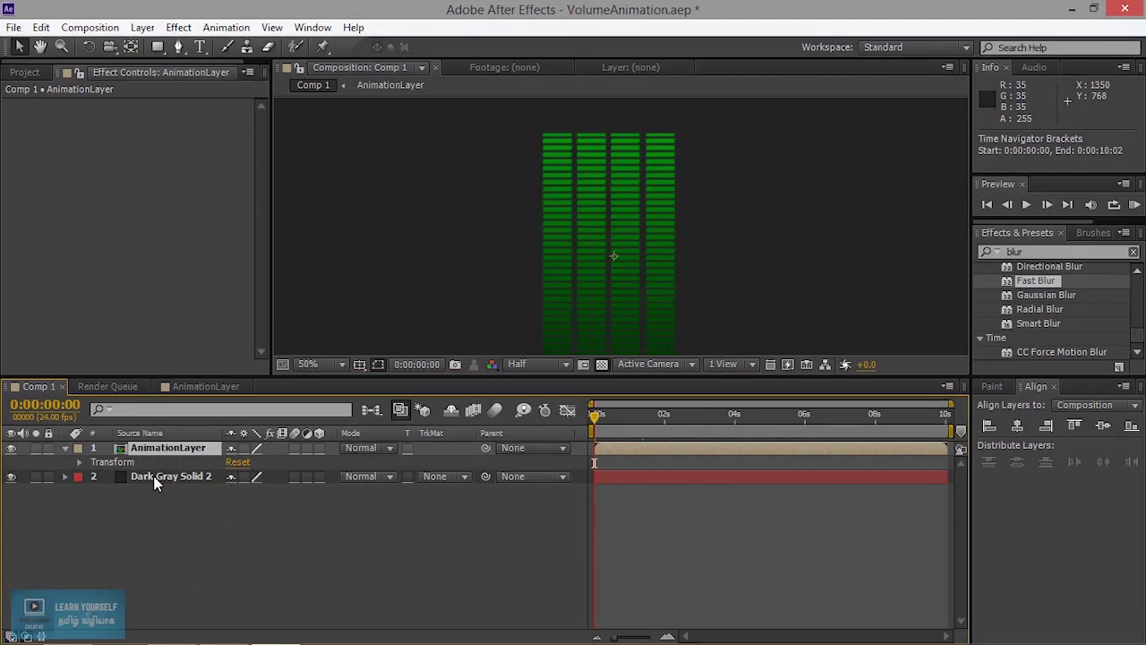
key("comma")
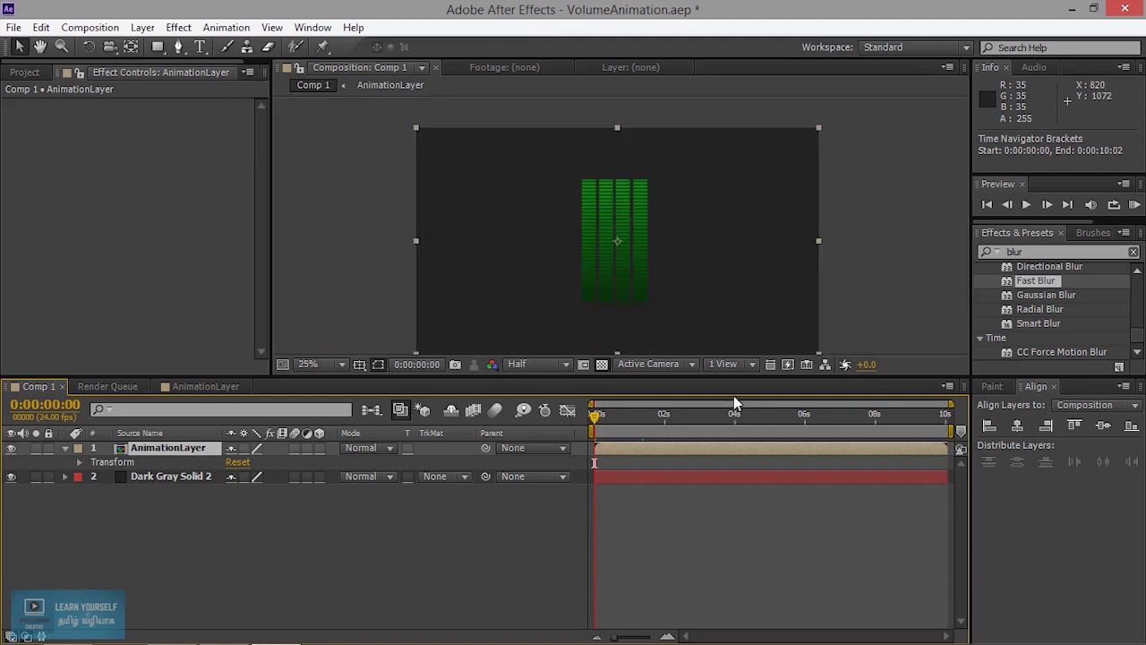
left_click(1027, 205)
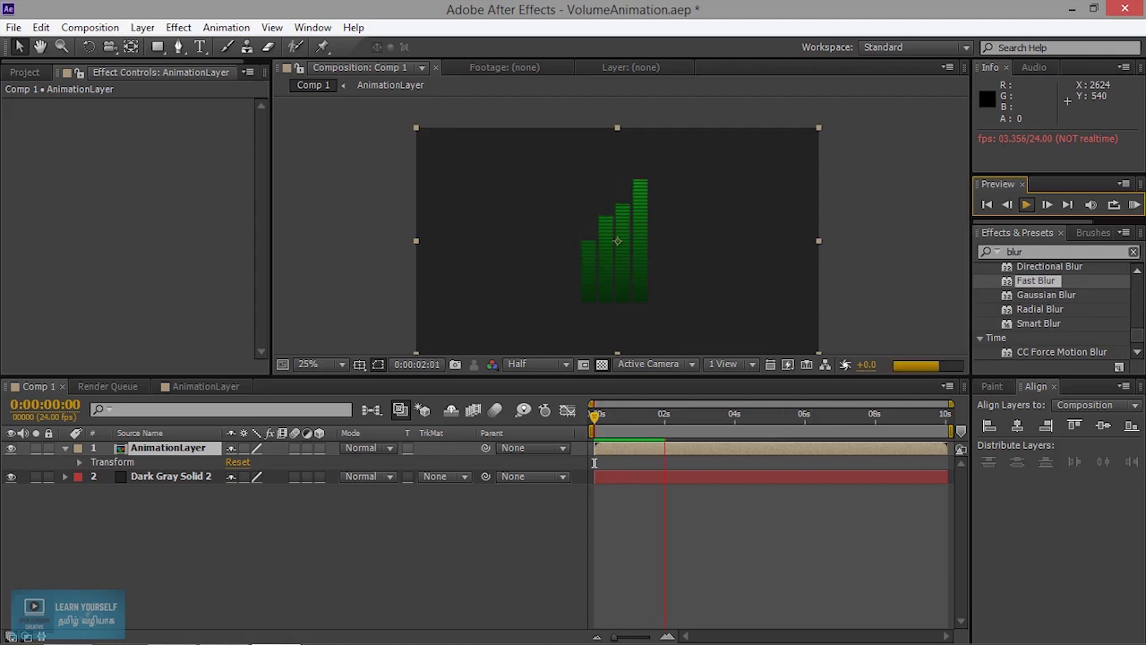
Stop the green bar animation preview and bring up the Composition menu.
left_click(1026, 204)
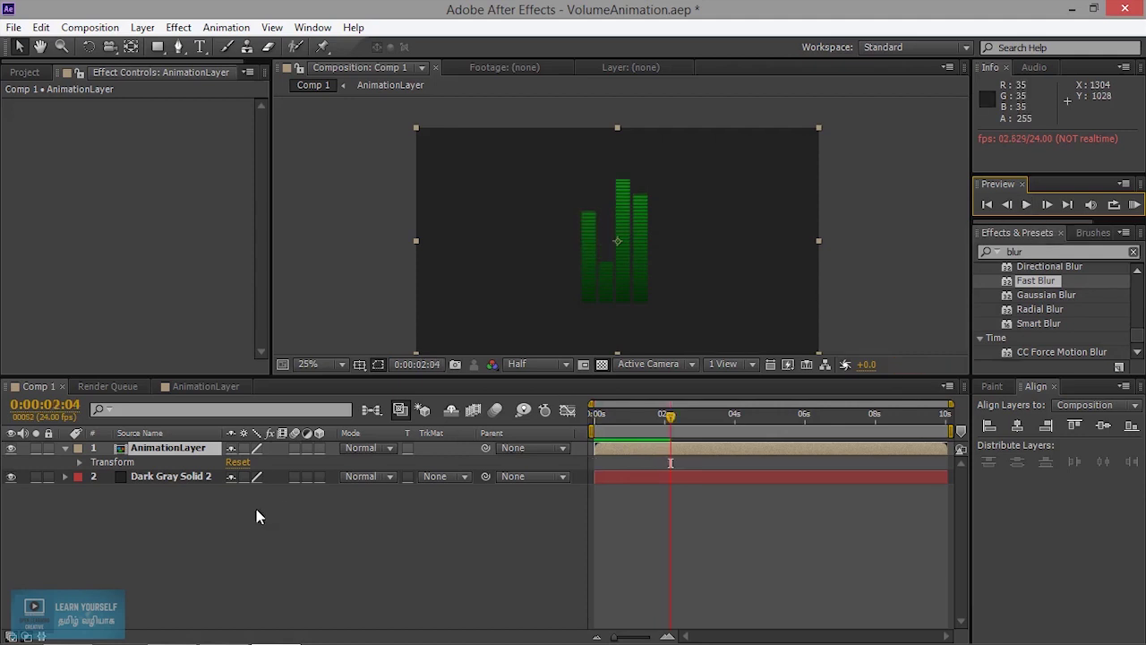
left_click(88, 28)
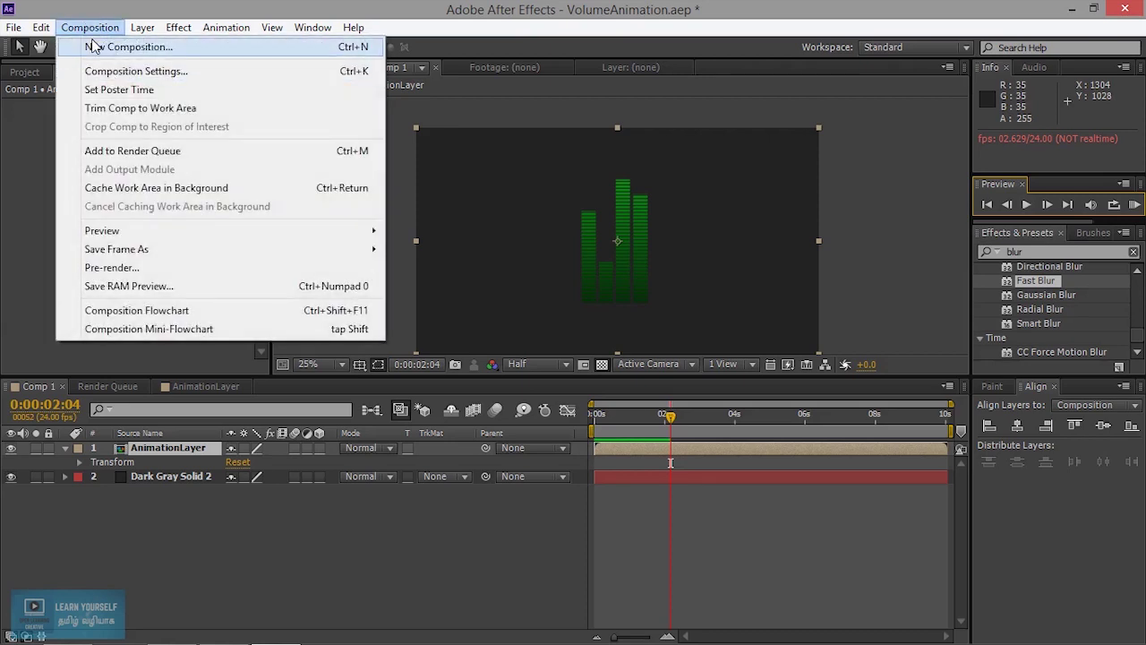
Add Comp 1 to the Render Queue and delete the User Stopped and Unqueued items.
left_click(132, 150)
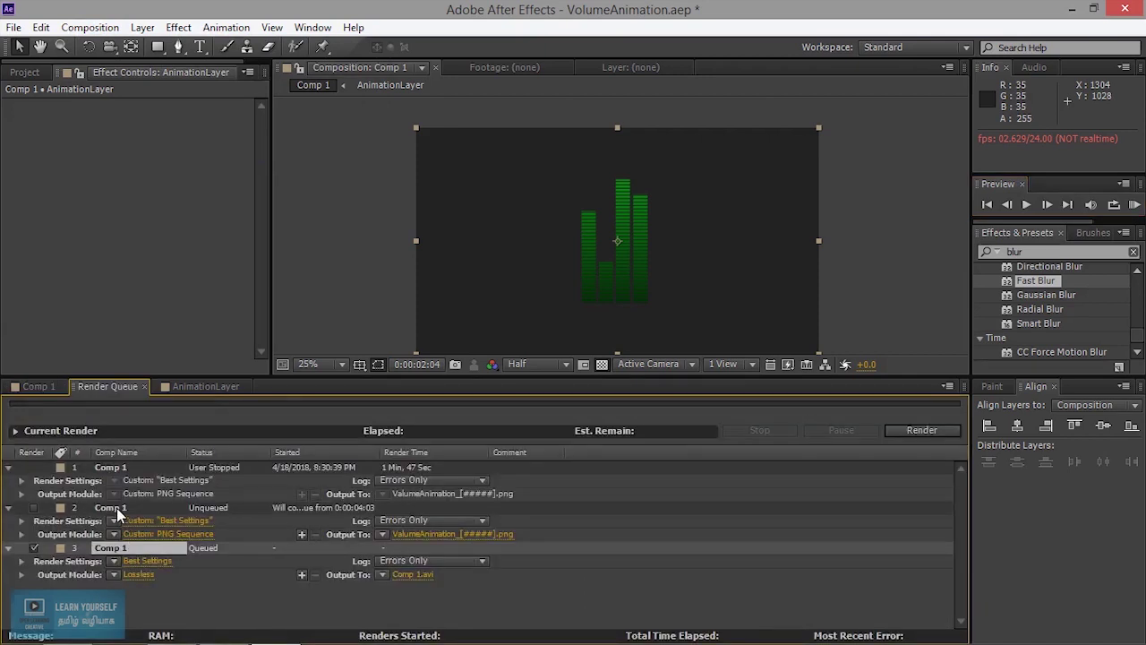
left_click(122, 507)
left_click(124, 468)
key("Delete")
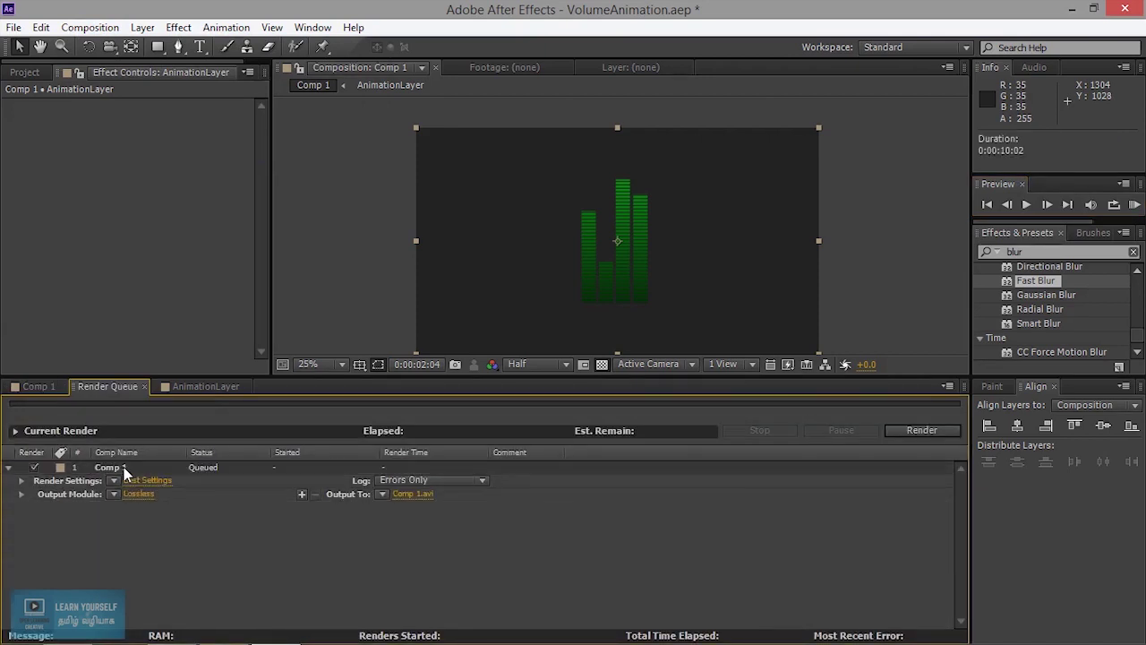
left_click(137, 481)
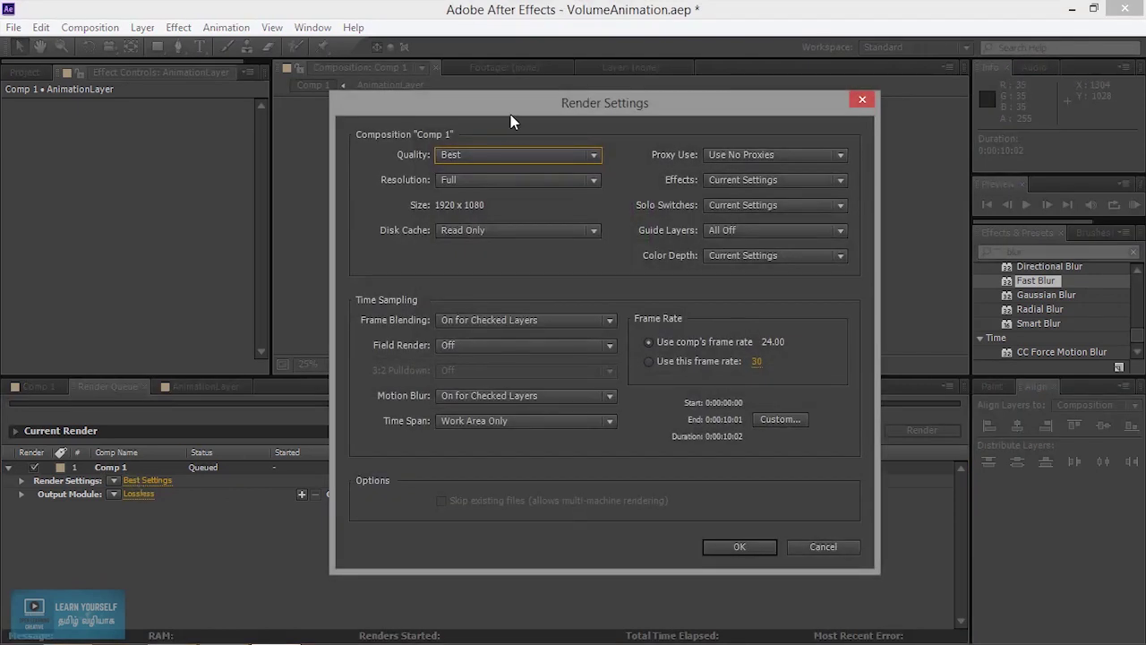
Keep Comp 1's render settings at Best quality, Full resolution and Read Only disk cache.
left_click_drag(539, 106, 424, 92)
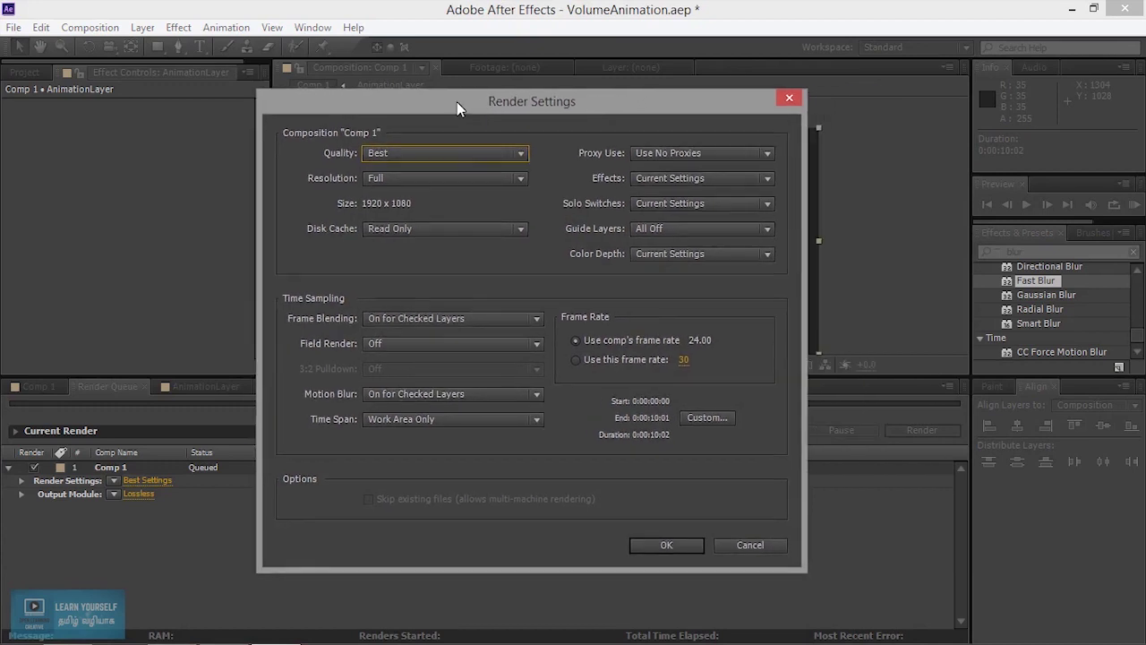
left_click(414, 134)
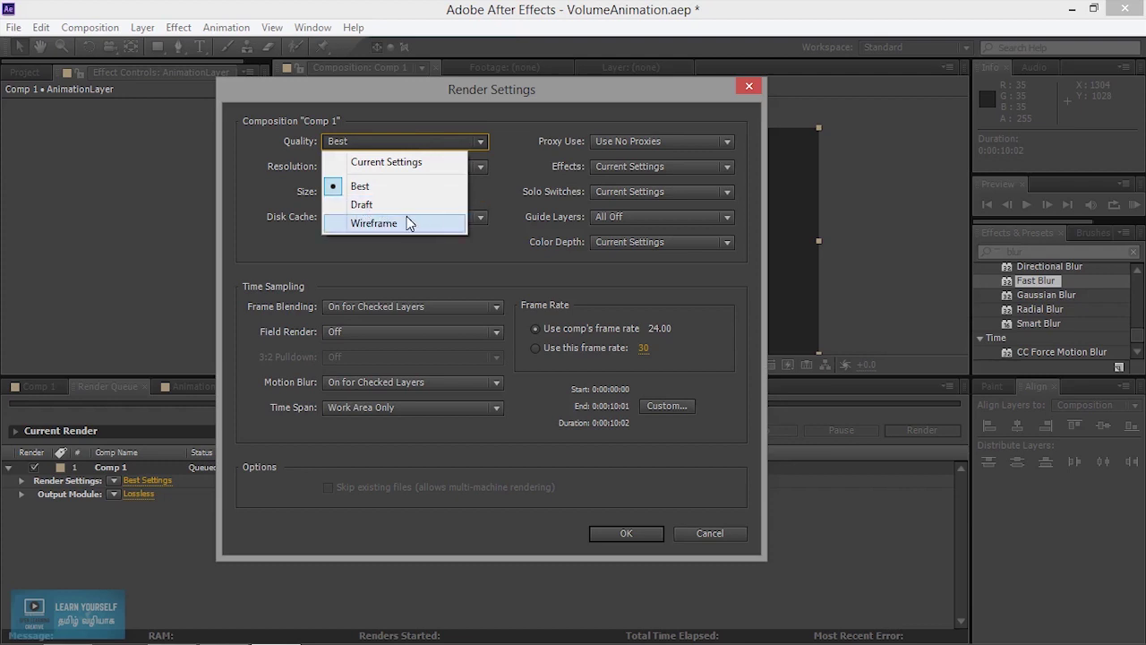
left_click(489, 202)
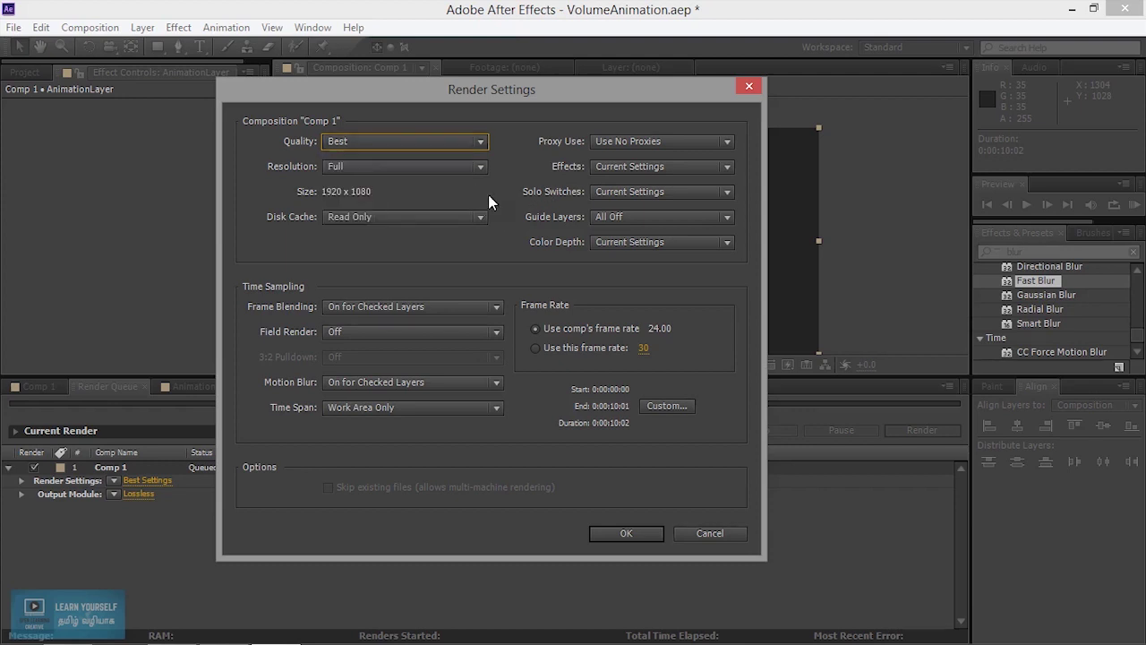
left_click(367, 167)
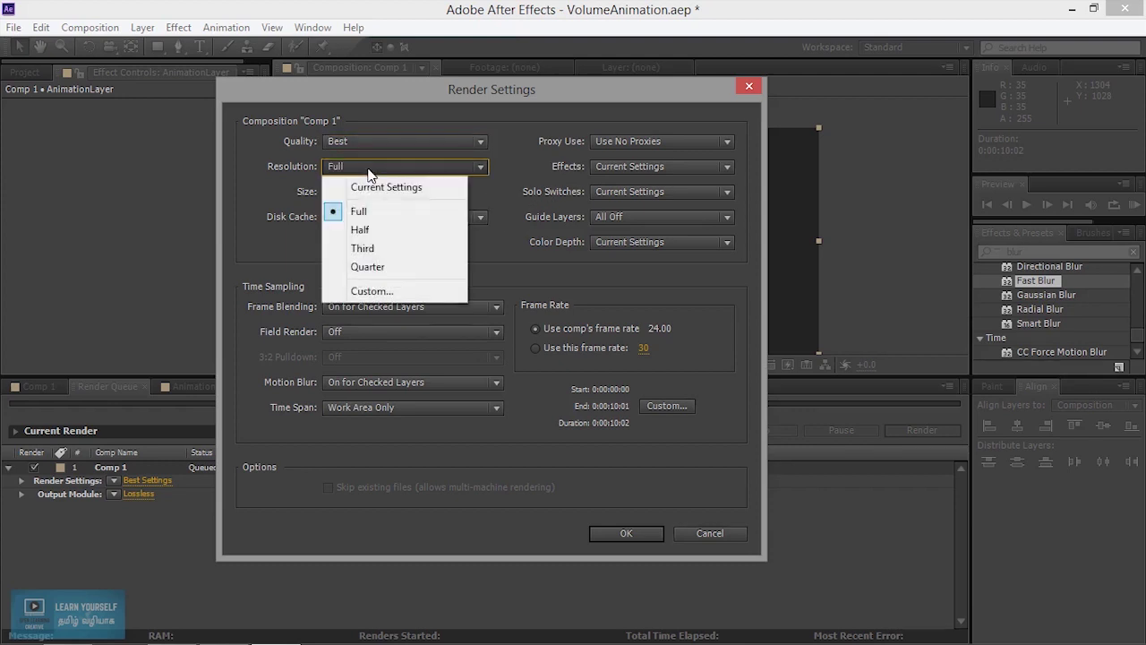
left_click(365, 230)
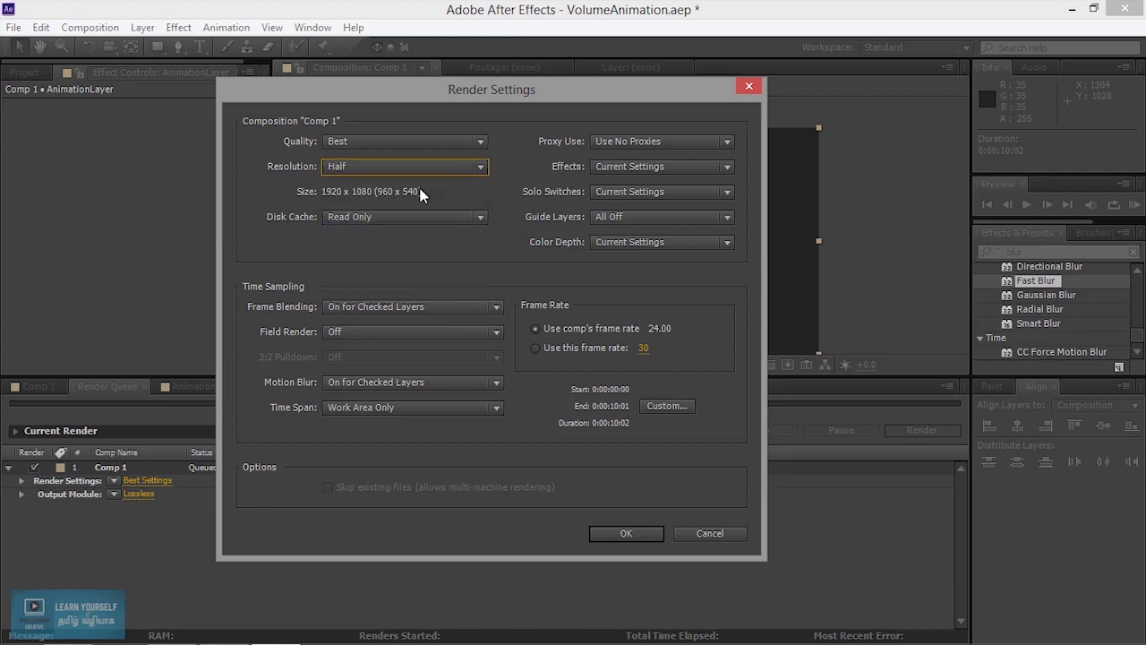
left_click(377, 168)
left_click(377, 211)
left_click(370, 223)
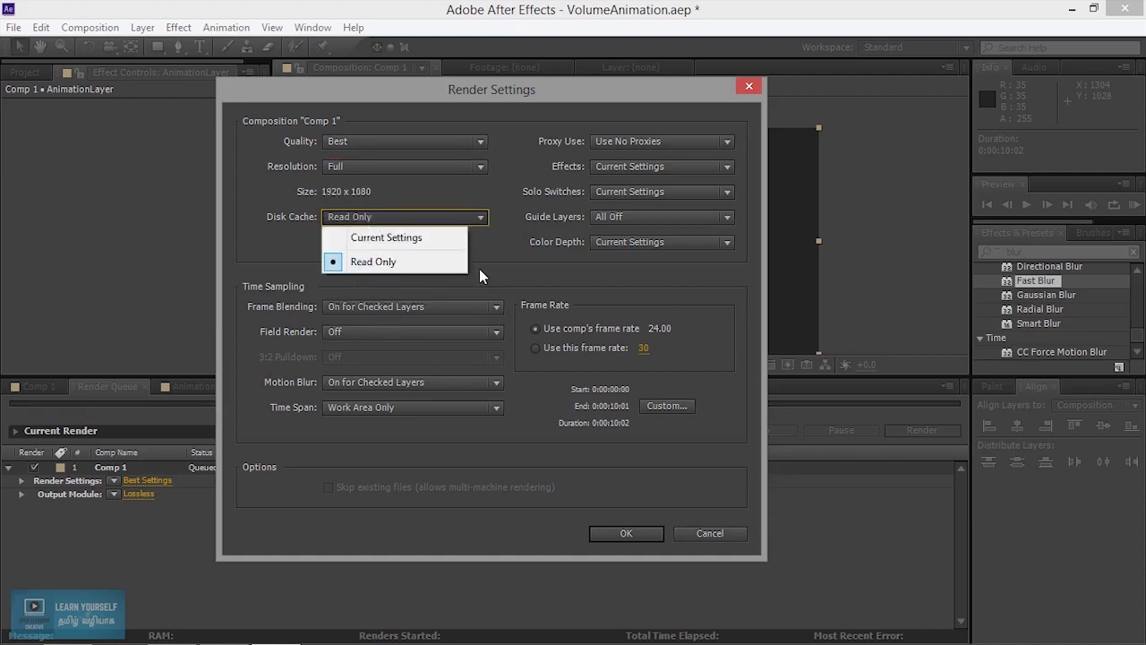
left_click(515, 258)
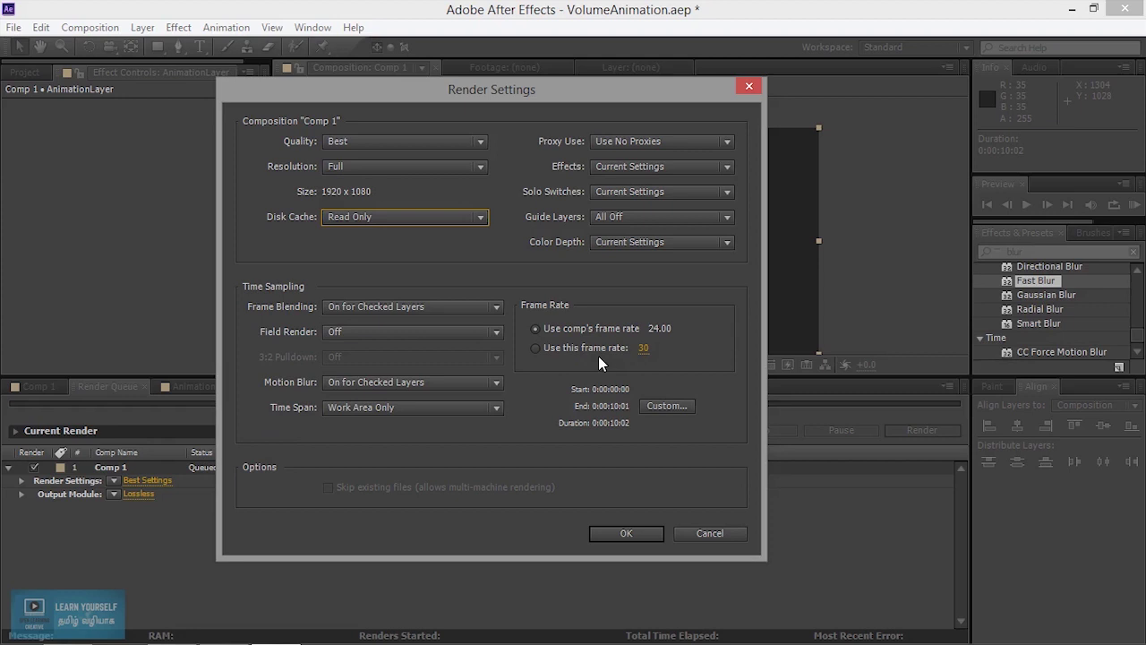
Keep the render frame rate at the comp's 24 fps and confirm the Best Settings.
left_click(536, 349)
left_click(641, 349)
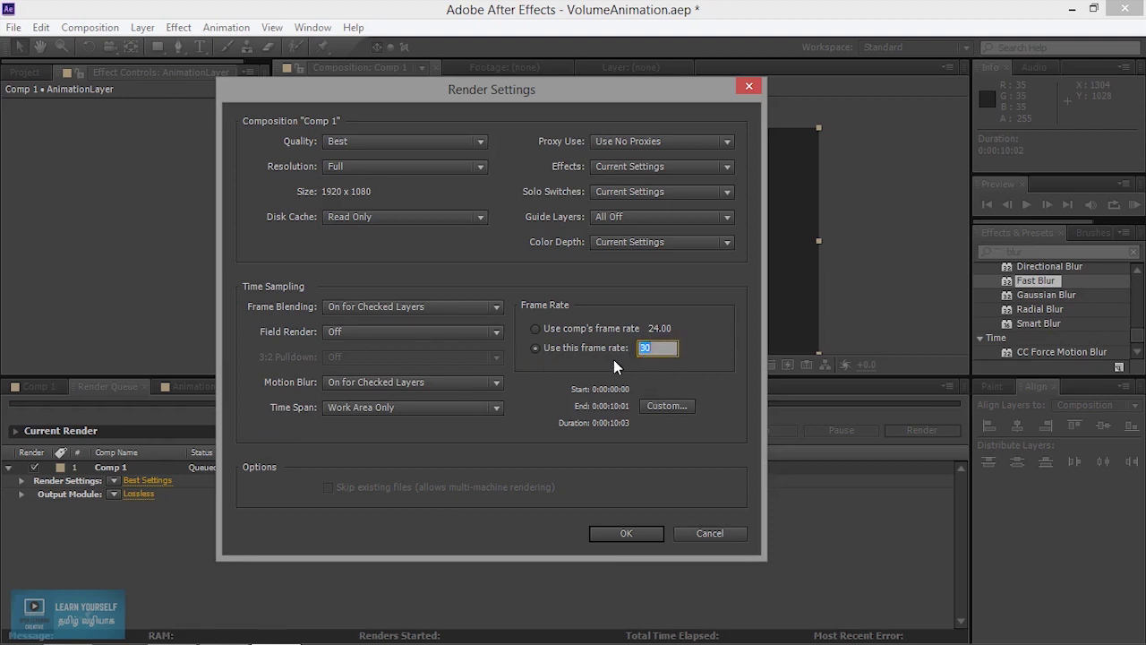
left_click(582, 329)
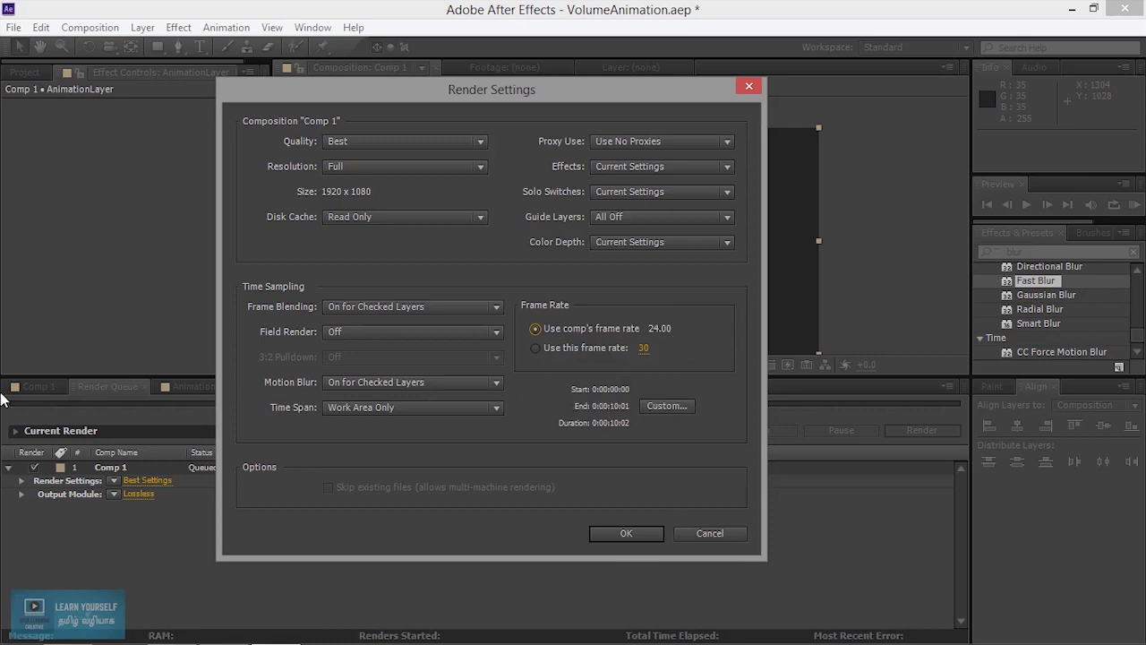
left_click_drag(590, 96, 766, 273)
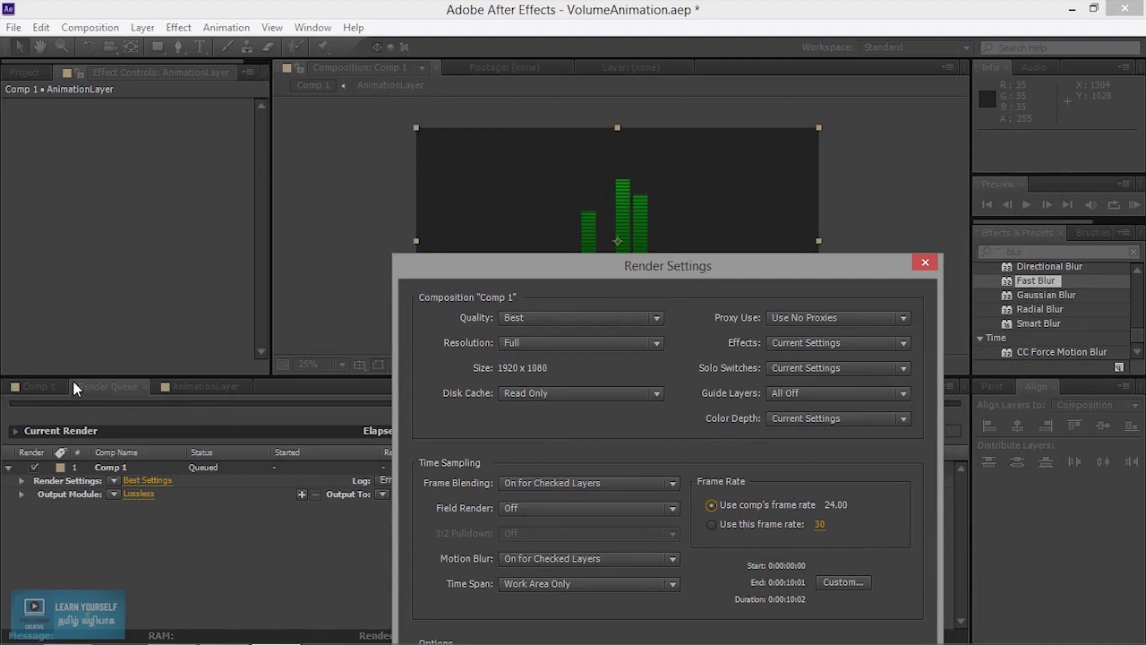
left_click_drag(786, 272, 648, 62)
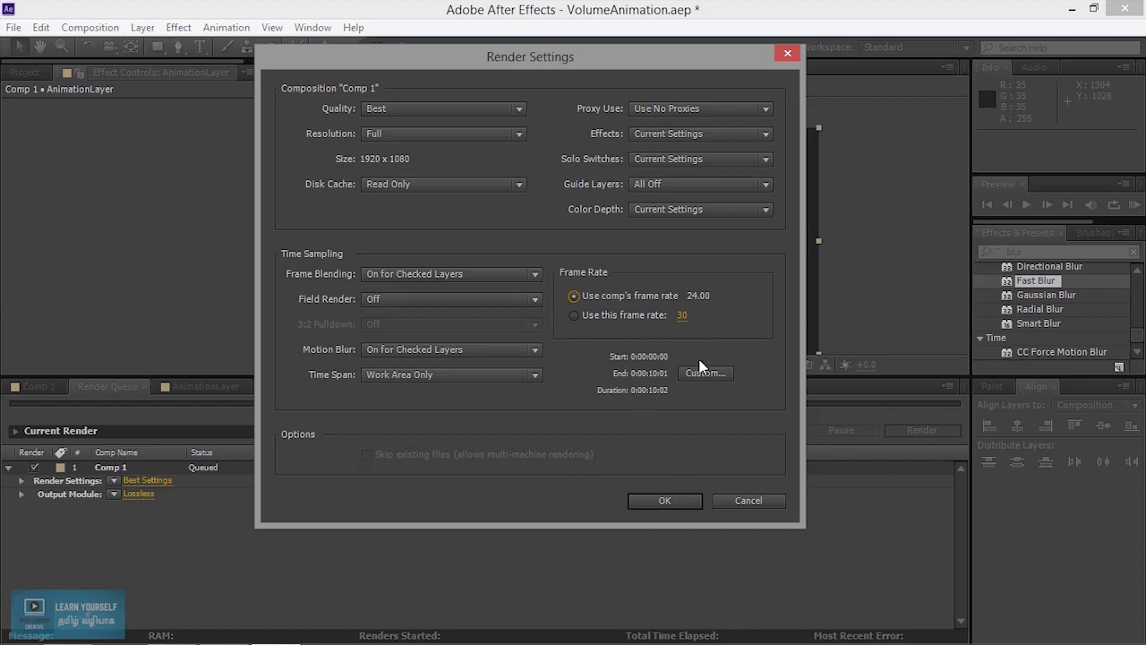
left_click(675, 499)
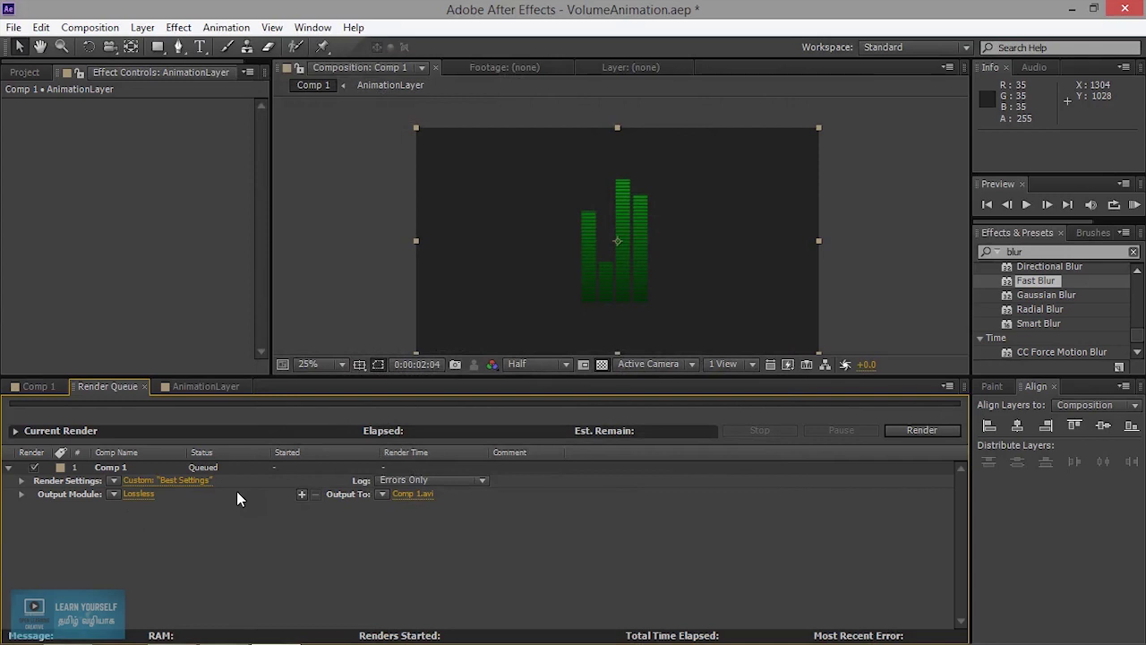
Change Comp 1's output module format from AVI to H.264.
left_click(139, 495)
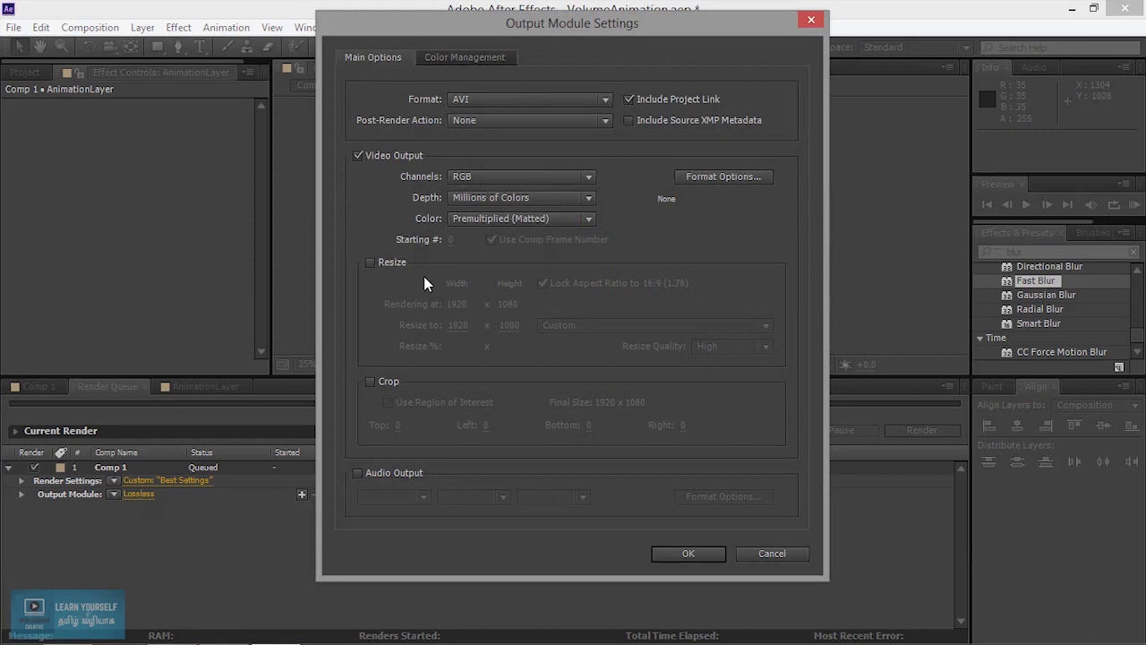
left_click(488, 100)
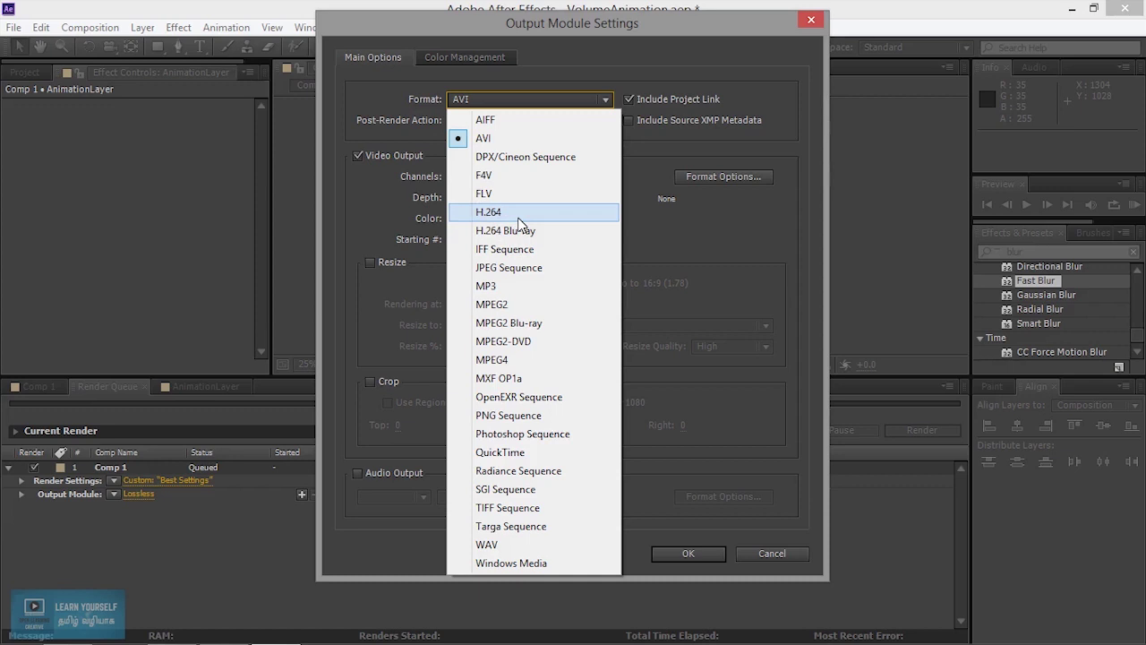
key("Escape")
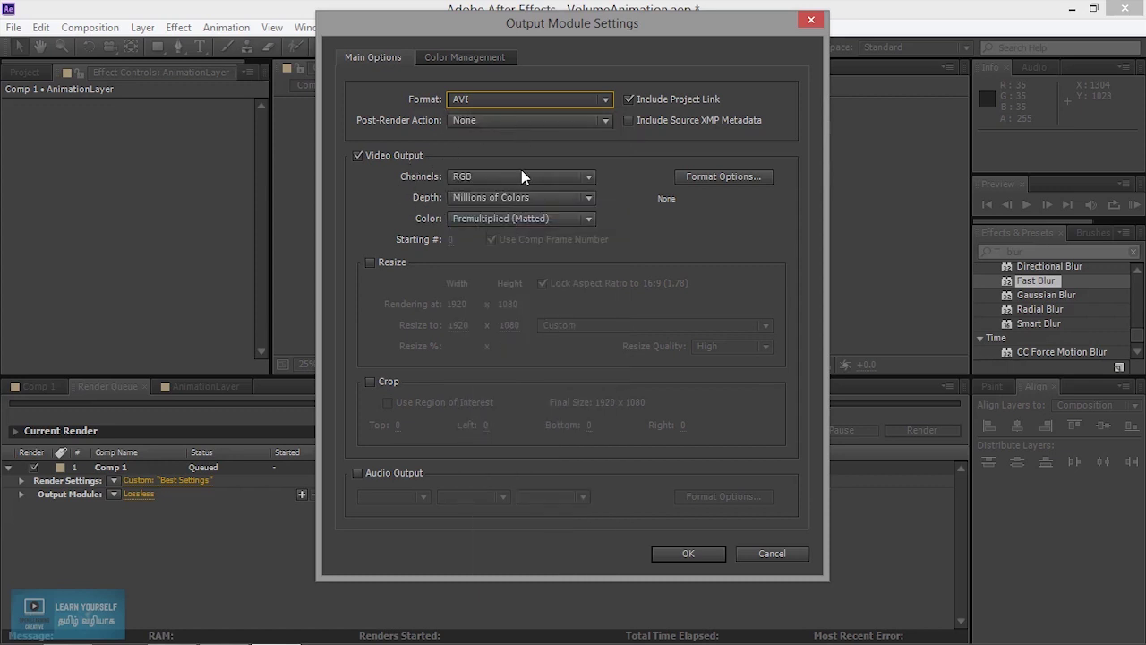
key("h")
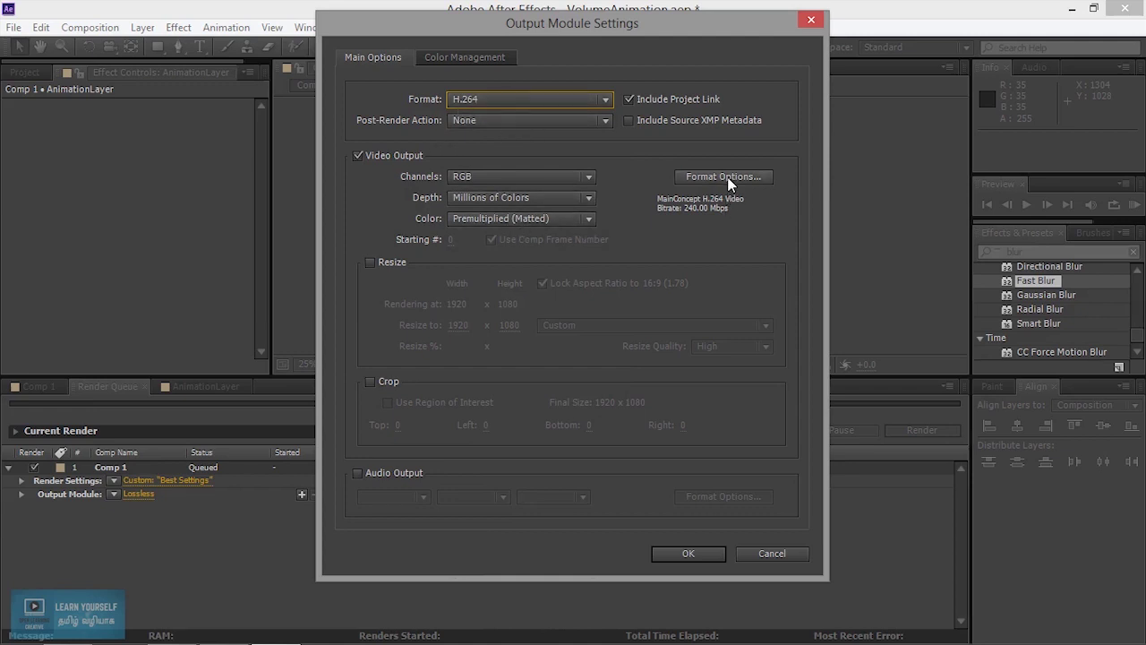
left_click(464, 176)
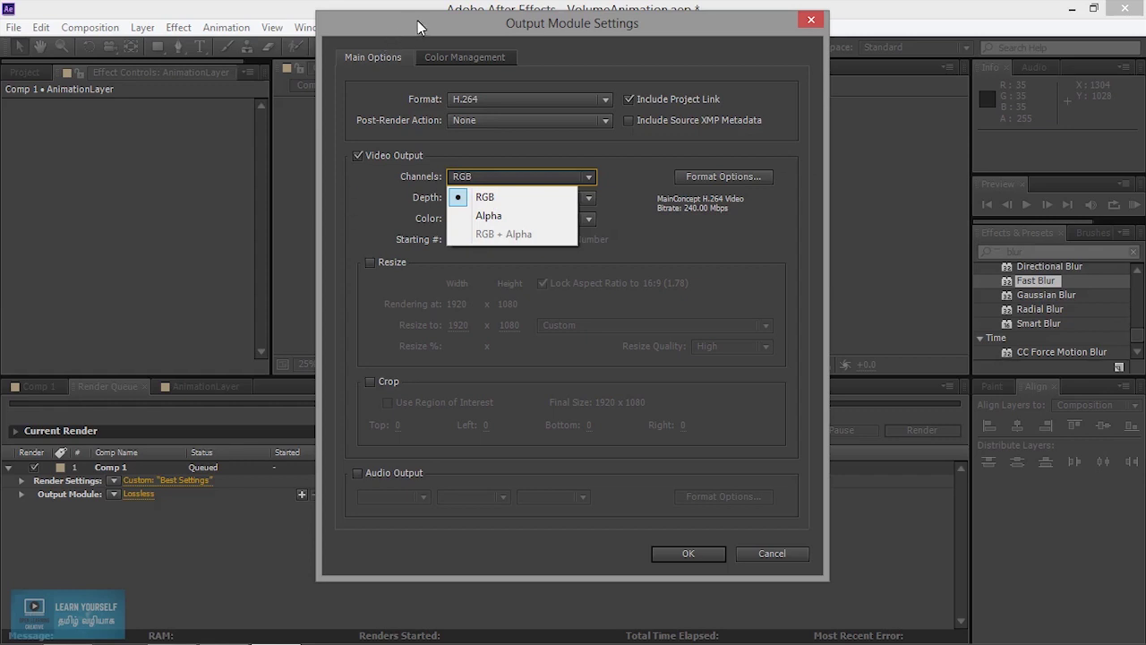
Switch the H.264 output channels from RGB to Alpha, checking the composition behind the dialog.
left_click_drag(417, 20, 748, 149)
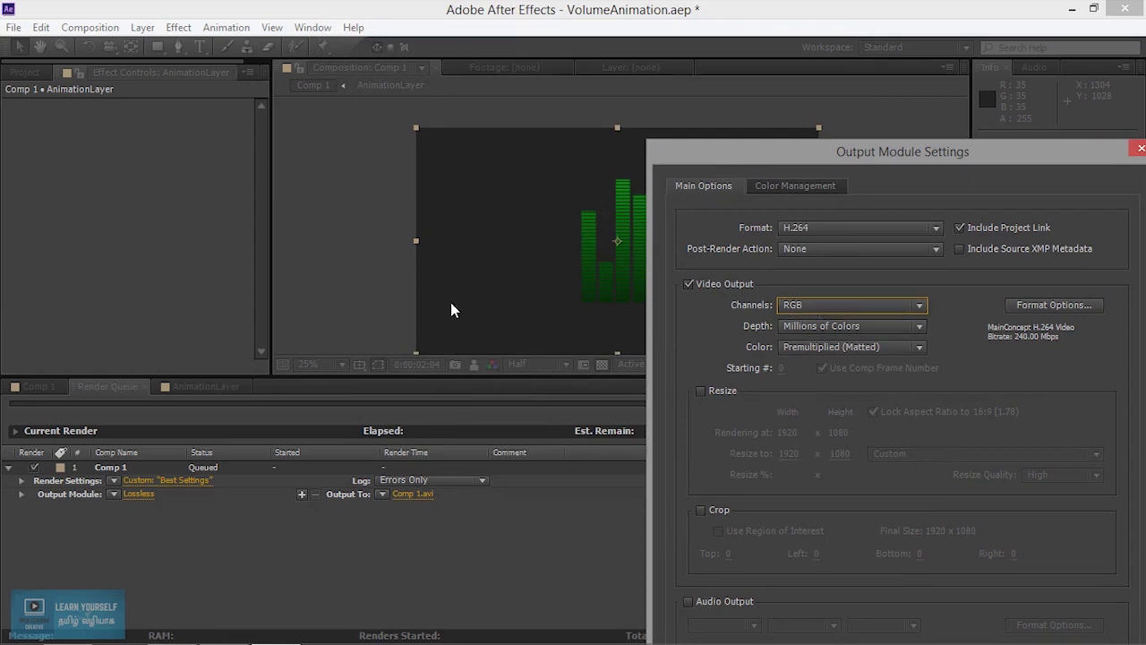
left_click_drag(751, 170, 394, 64)
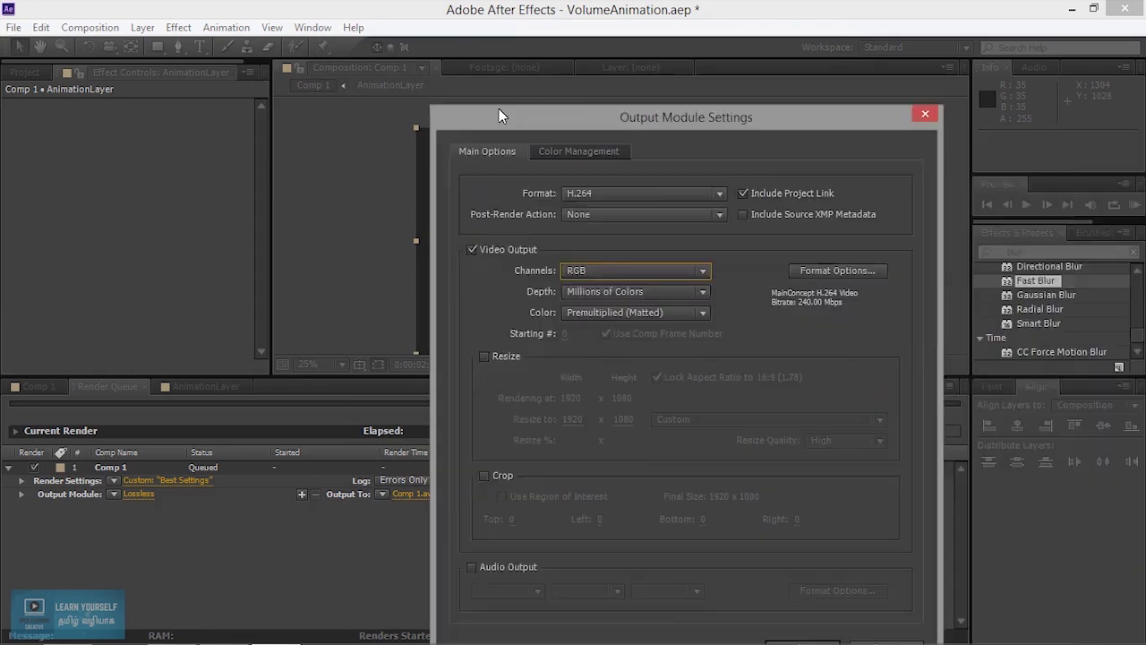
left_click(489, 202)
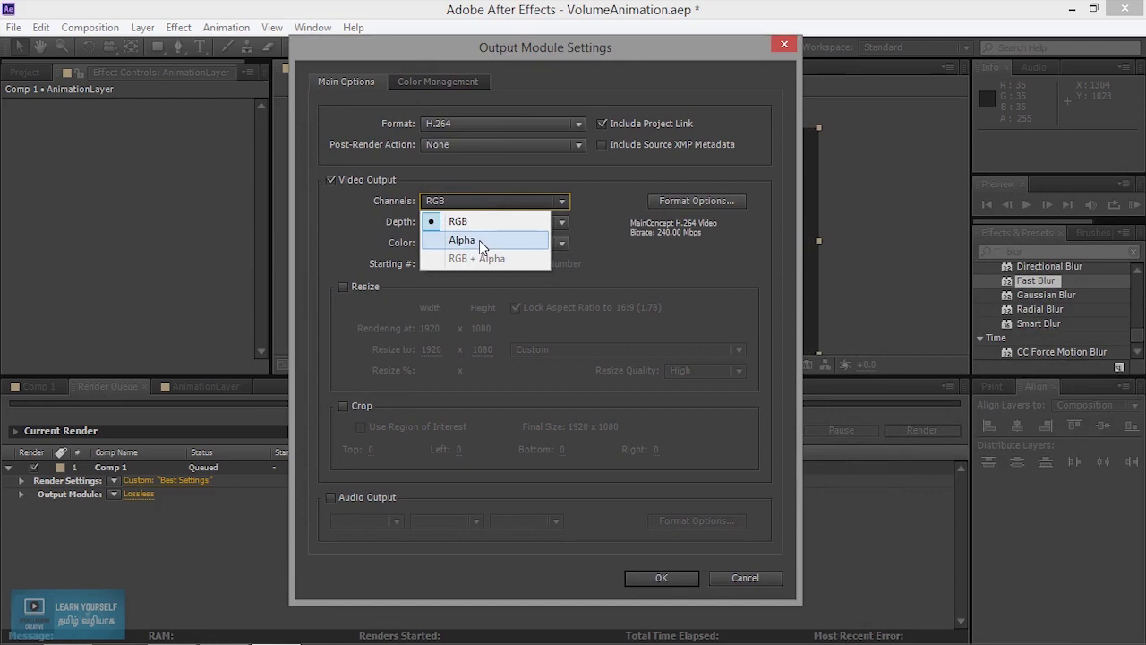
left_click(480, 240)
left_click_drag(609, 60, 928, 127)
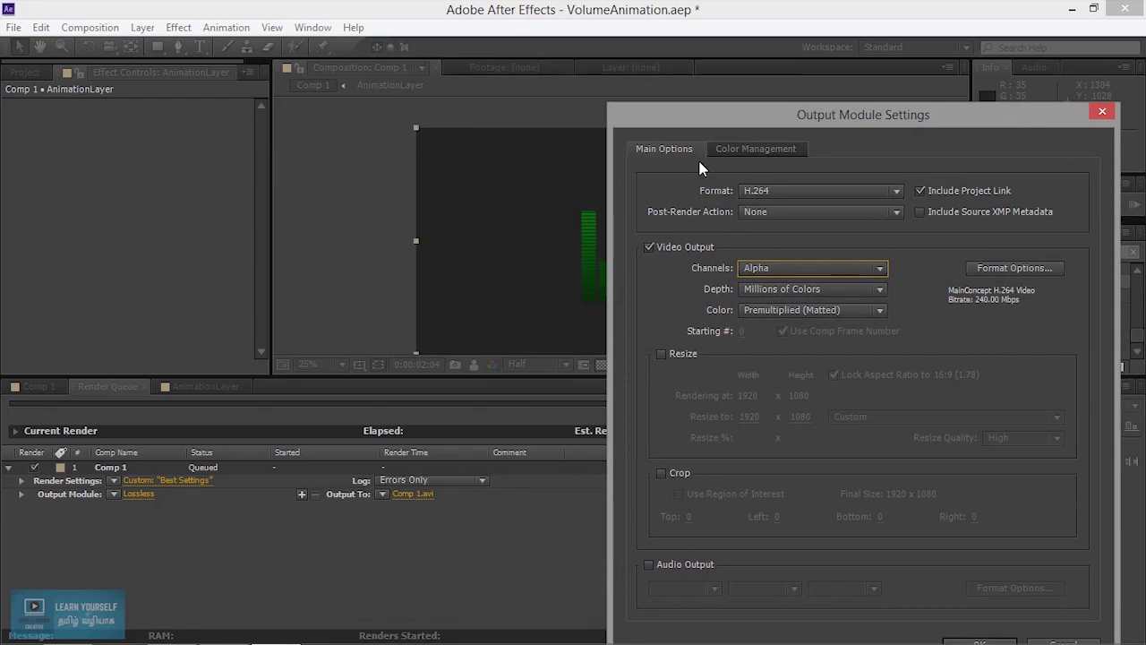
left_click_drag(770, 114, 532, 46)
left_click(582, 200)
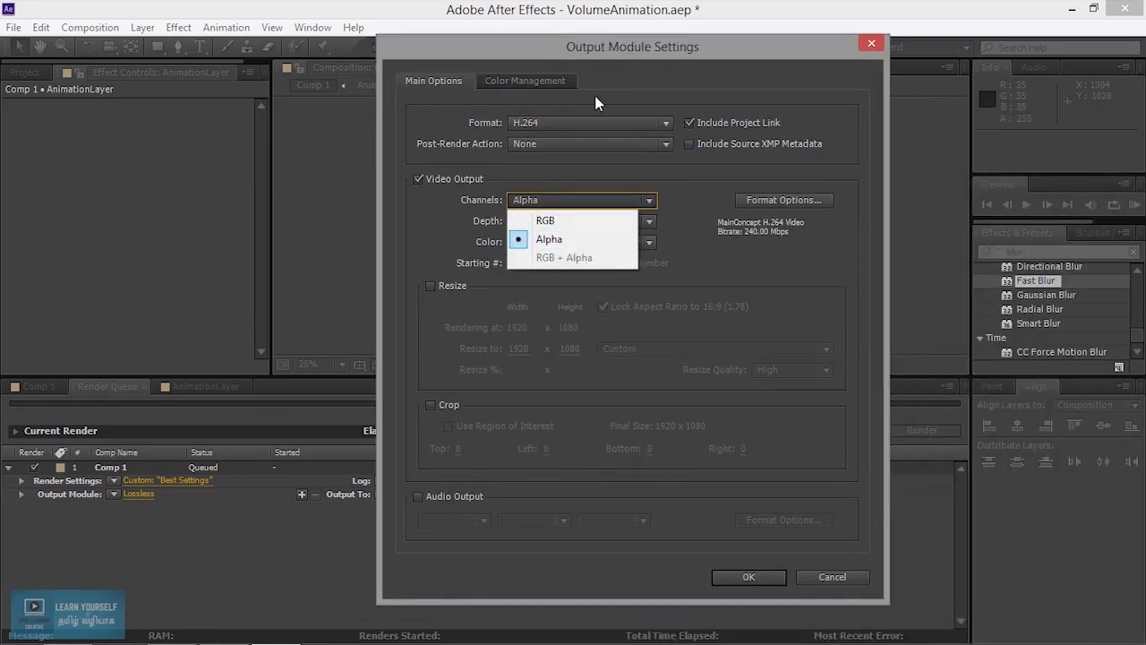
left_click_drag(594, 41, 831, 95)
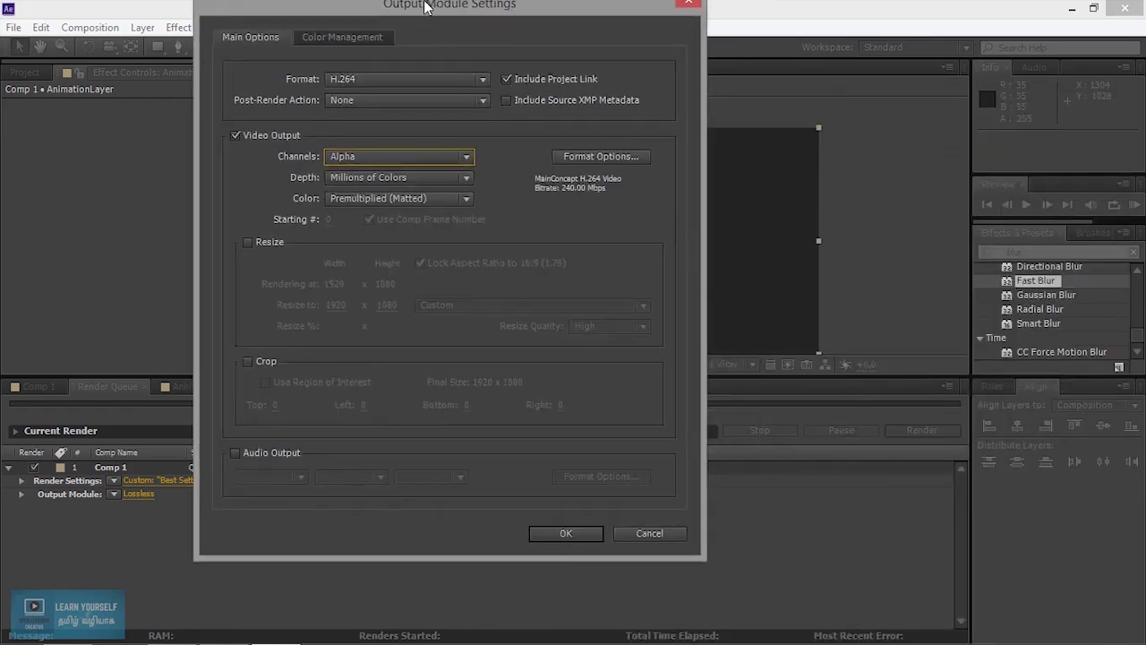
left_click_drag(809, 98, 389, 29)
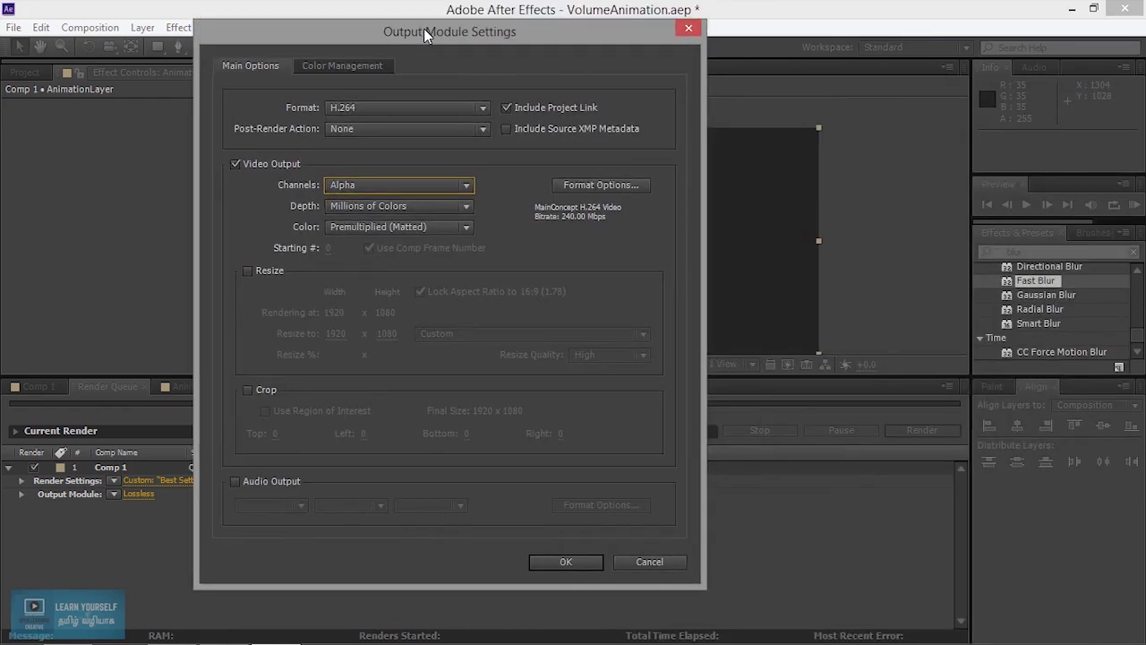
left_click(404, 109)
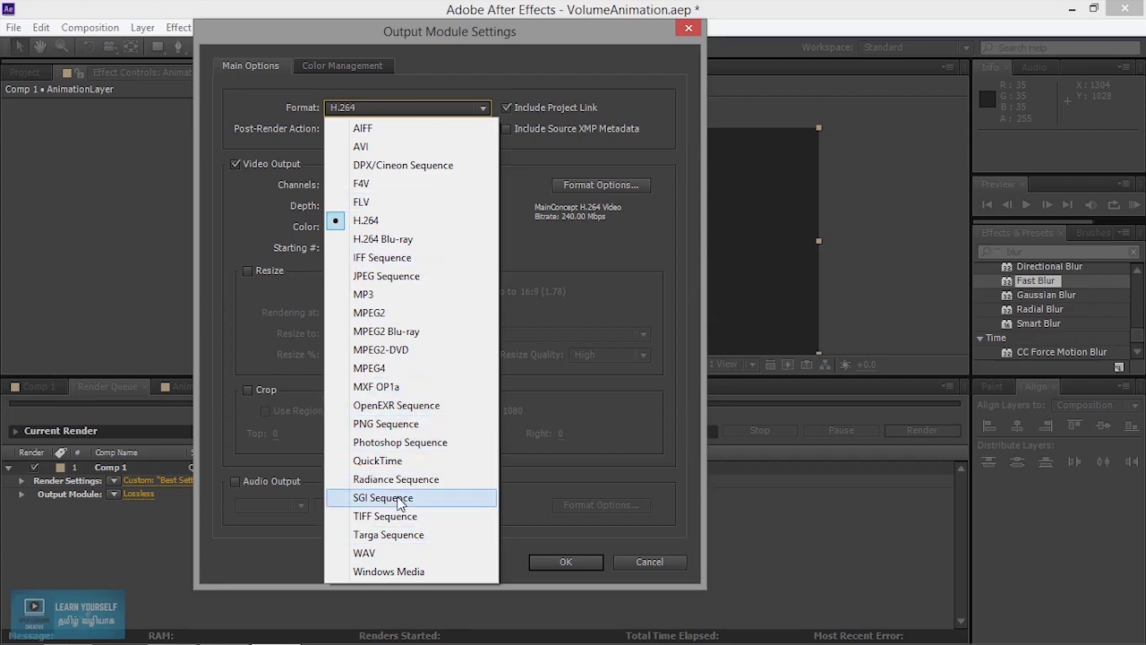
Set the H.264 output channels back to RGB, accept the H.264 options and apply the module.
left_click(587, 277)
left_click(391, 187)
left_click(386, 204)
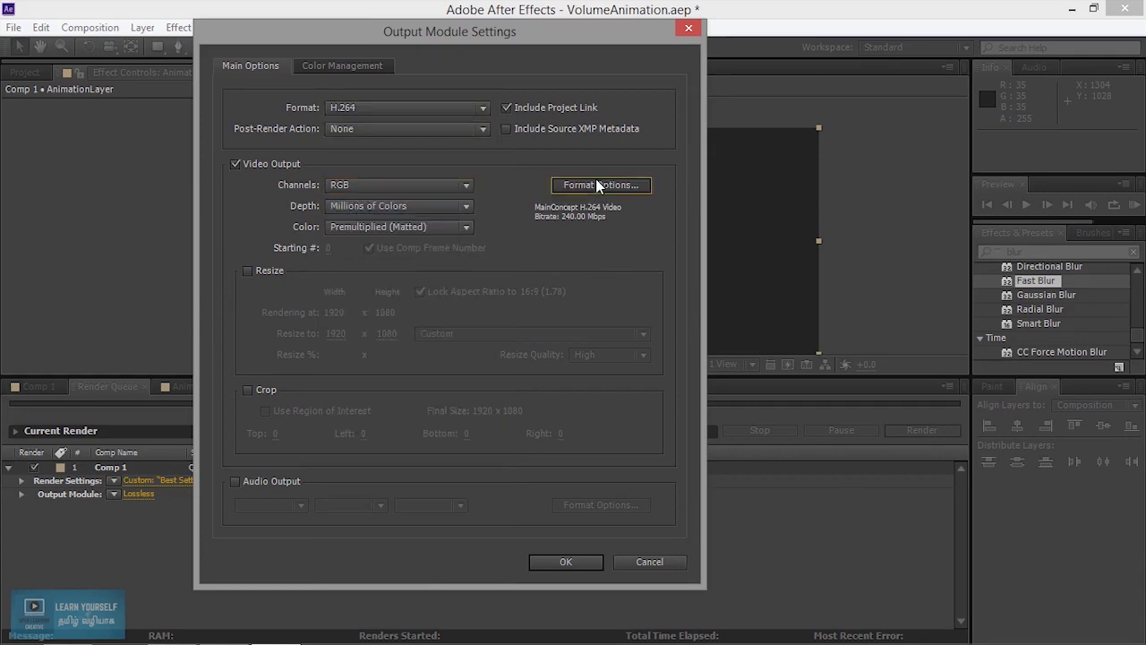
left_click(595, 180)
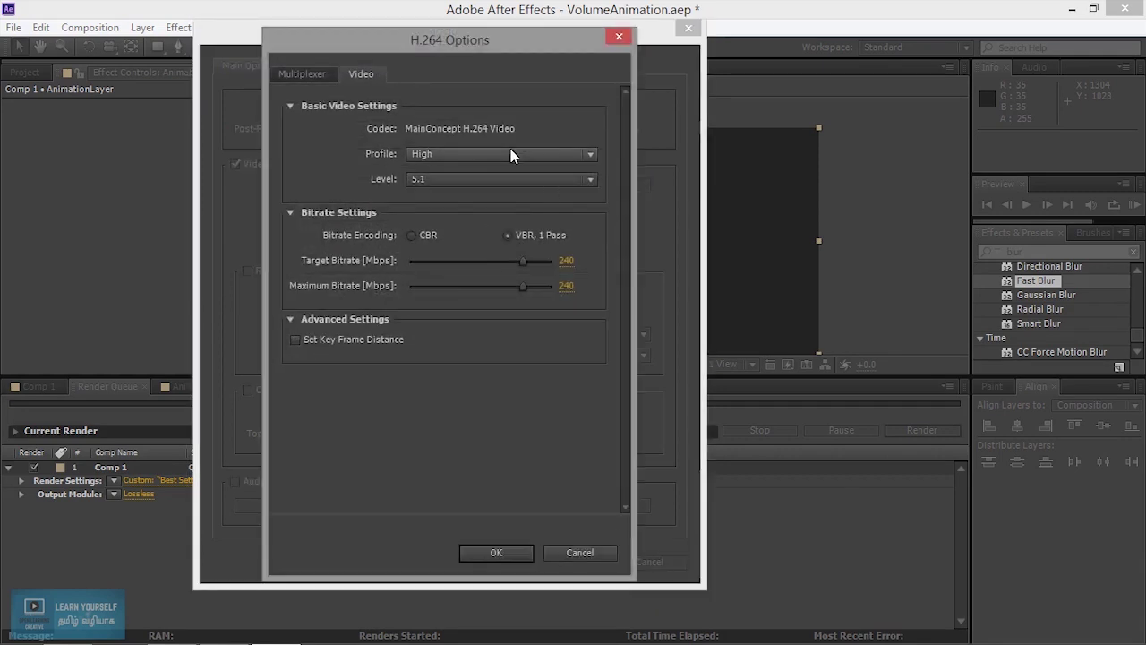
left_click(496, 552)
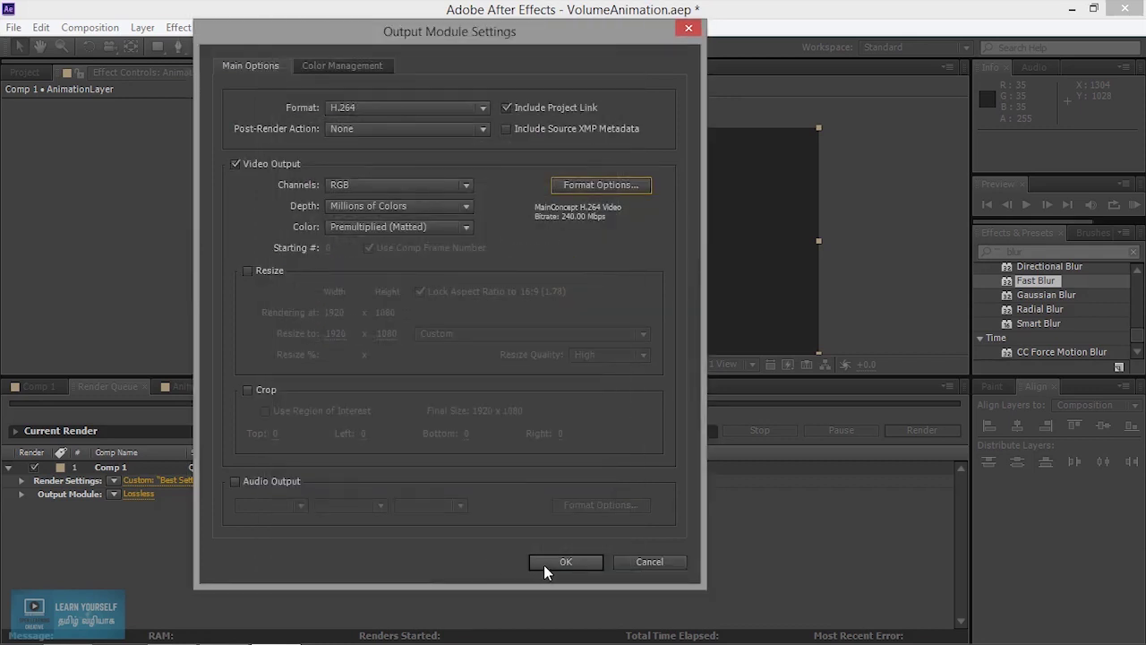
left_click(544, 564)
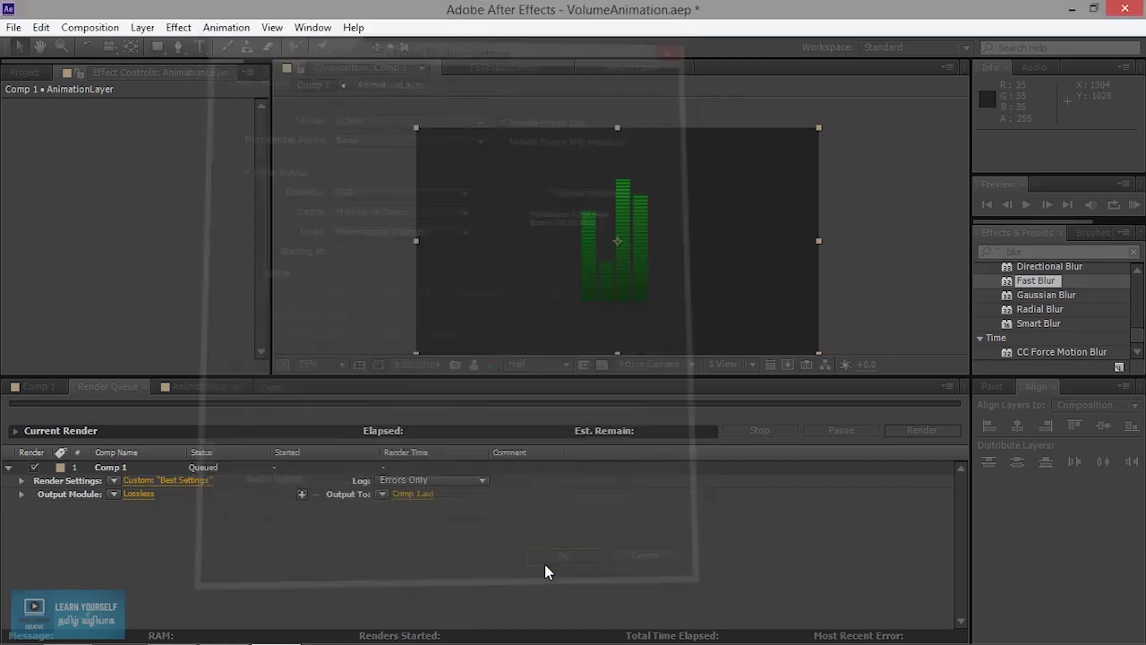
left_click(421, 495)
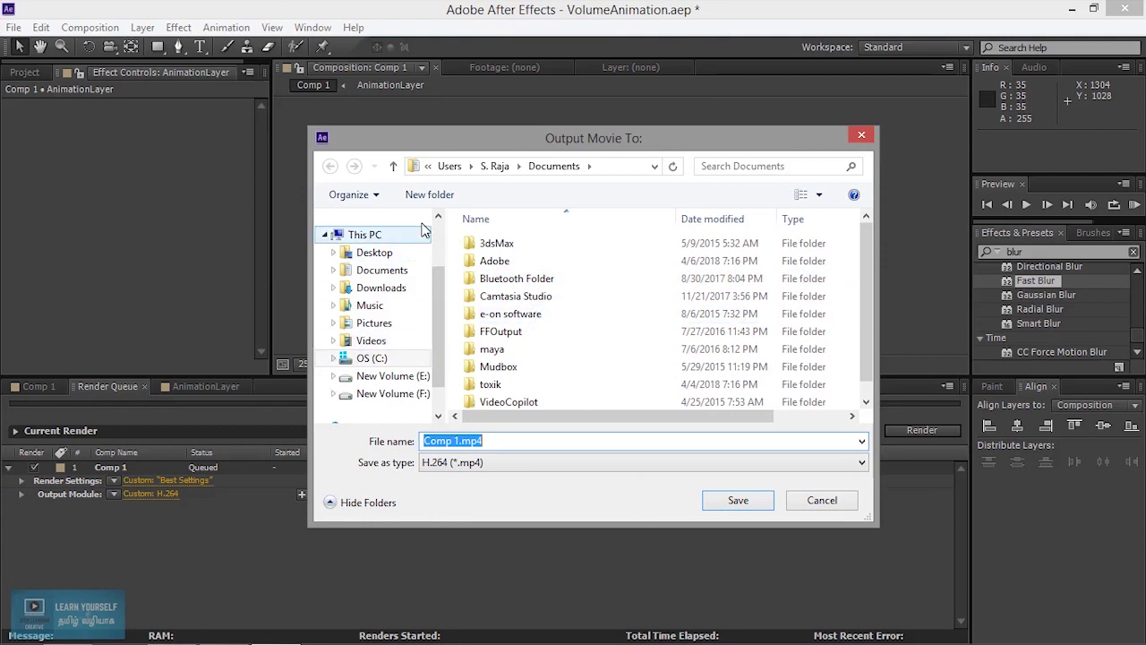
Save the render output as VideoFile.mp4 in a new Documents folder named AE_Output.
left_click(430, 194)
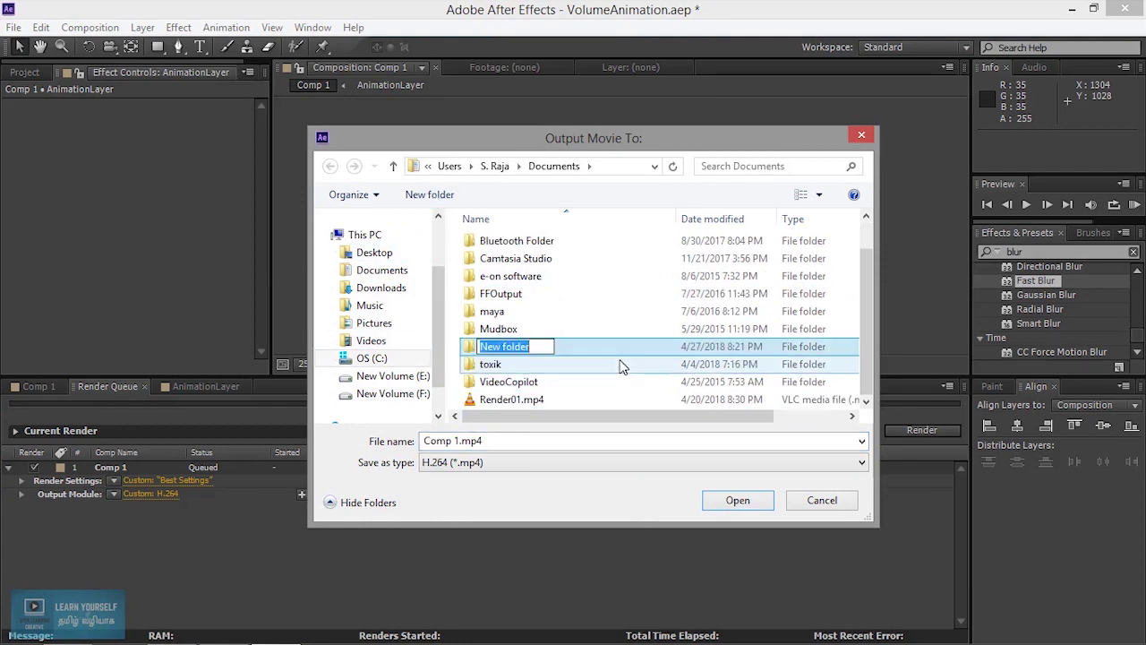
type("Ef")
key("BackSpace")
key("BackSpace")
type("AE")
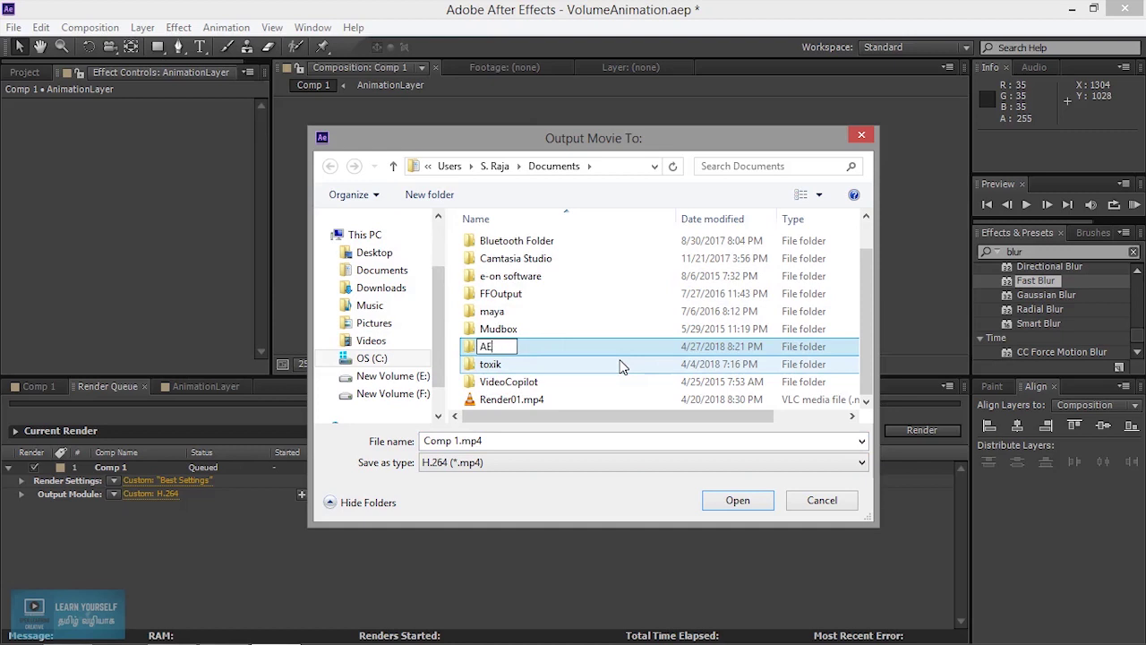
type("_Output")
key("Return")
key("Return")
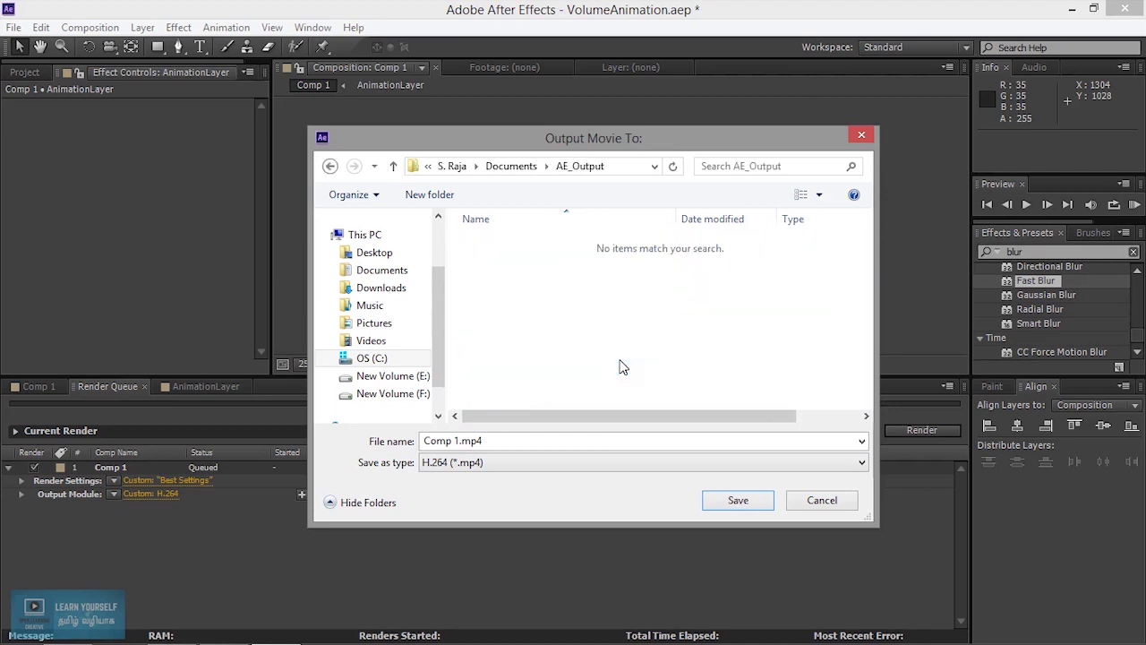
left_click(552, 441)
type("VideoFile")
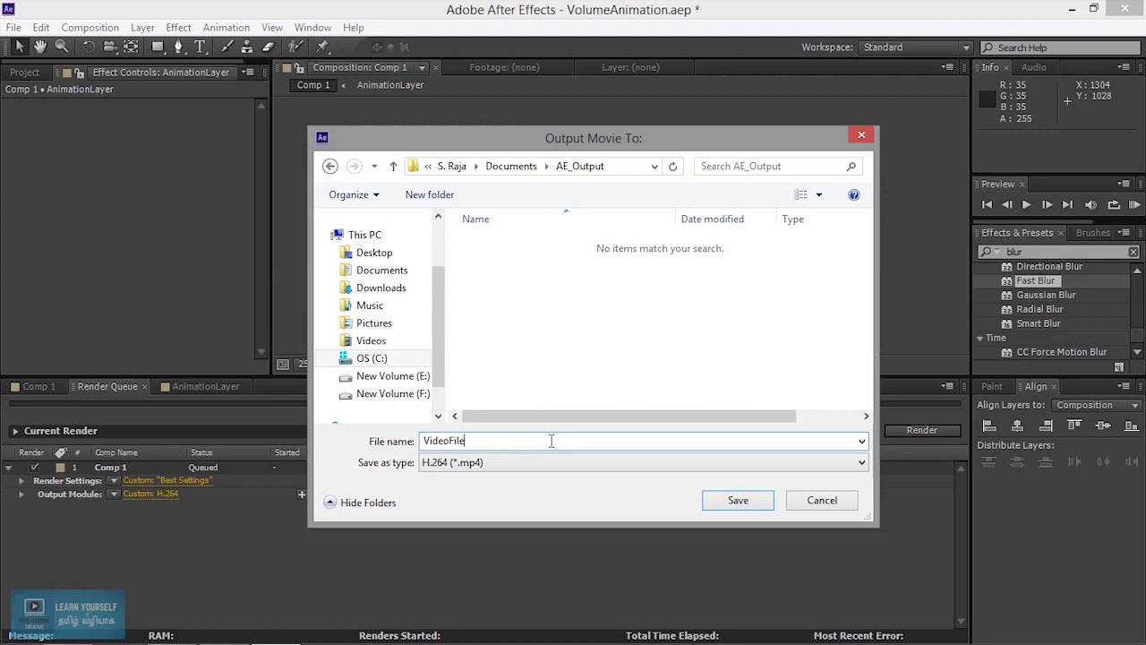
key("Return")
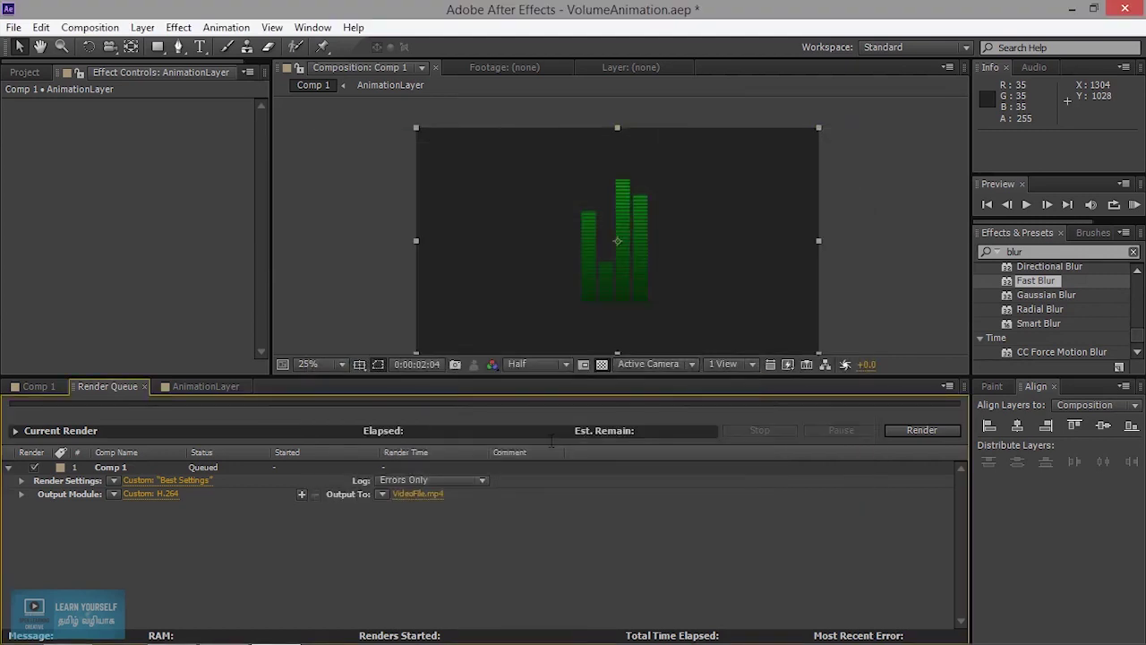
left_click(111, 471)
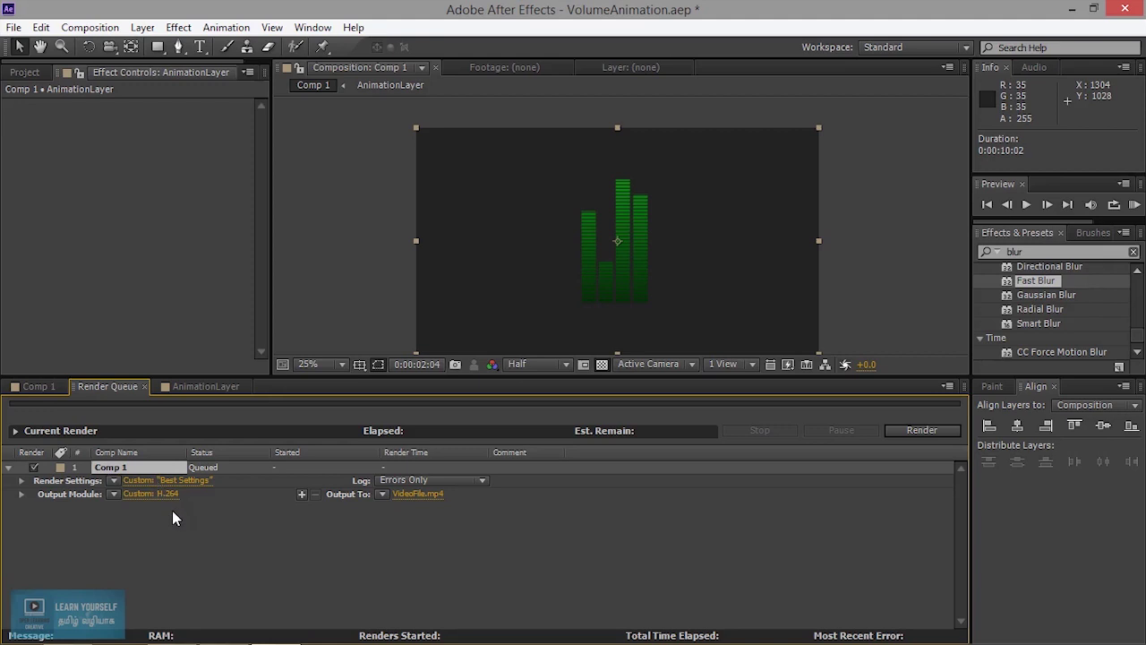
Duplicate the Comp 1 render item with PNG Sequence output, then return to Comp 1's timeline.
key("ctrl+d")
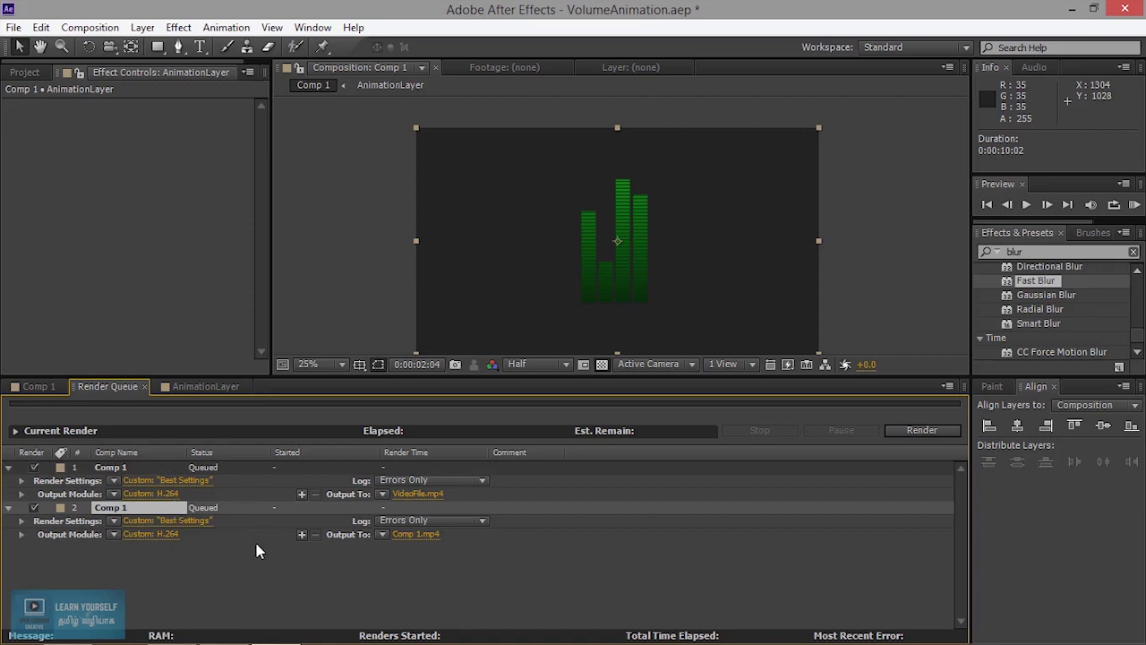
left_click(159, 536)
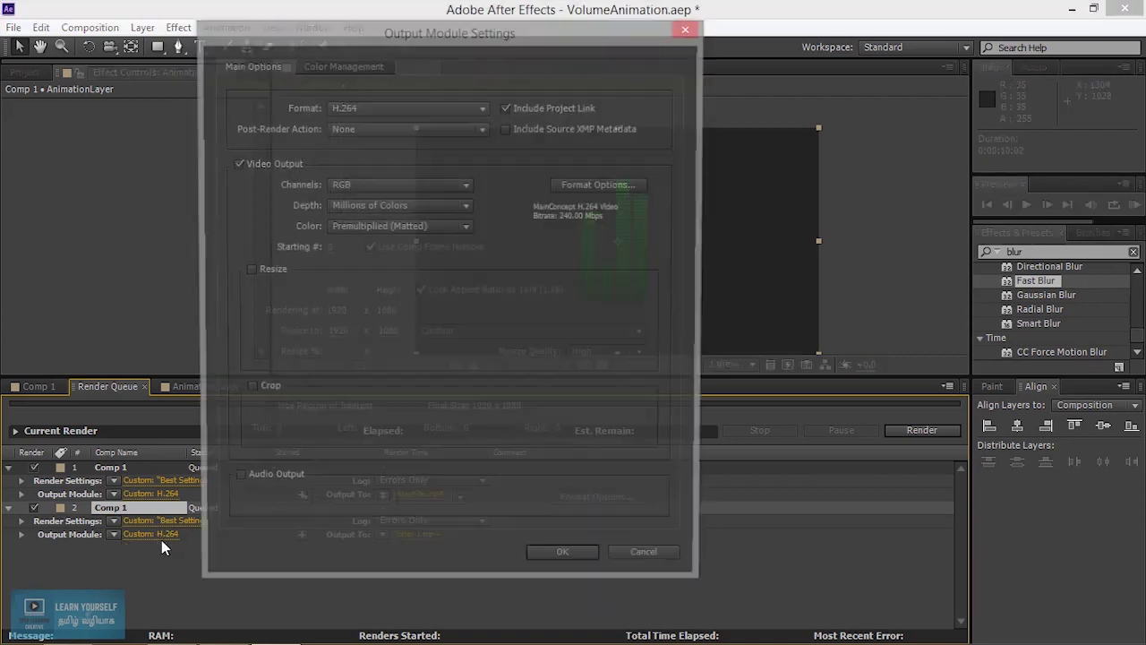
left_click(379, 107)
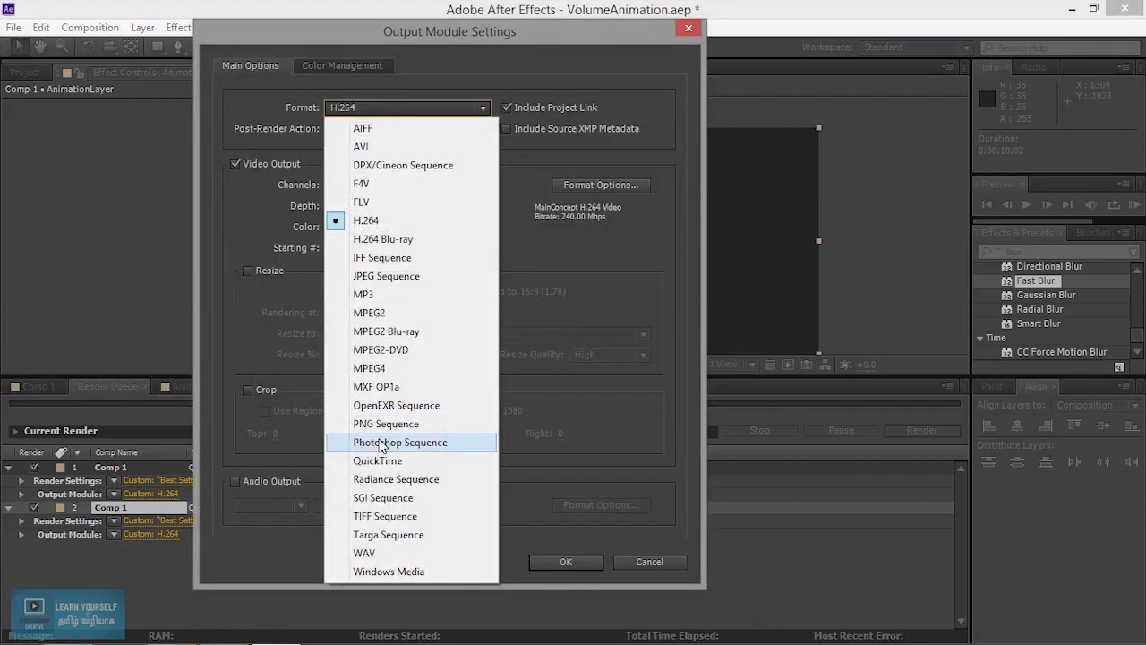
left_click(358, 426)
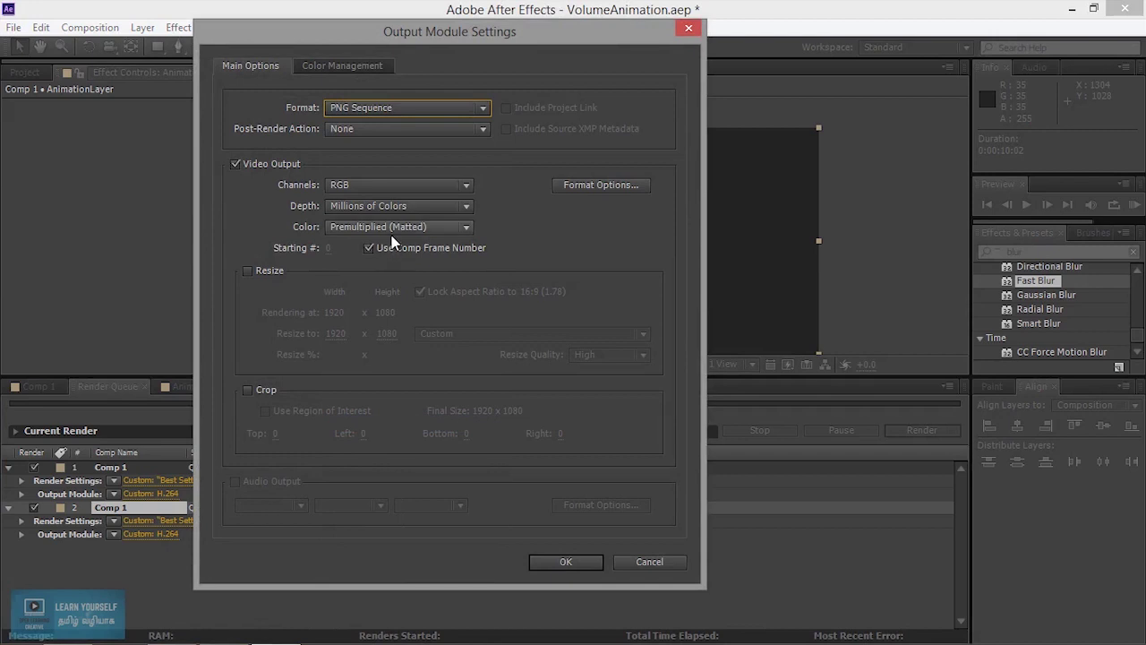
left_click(660, 563)
left_click(40, 386)
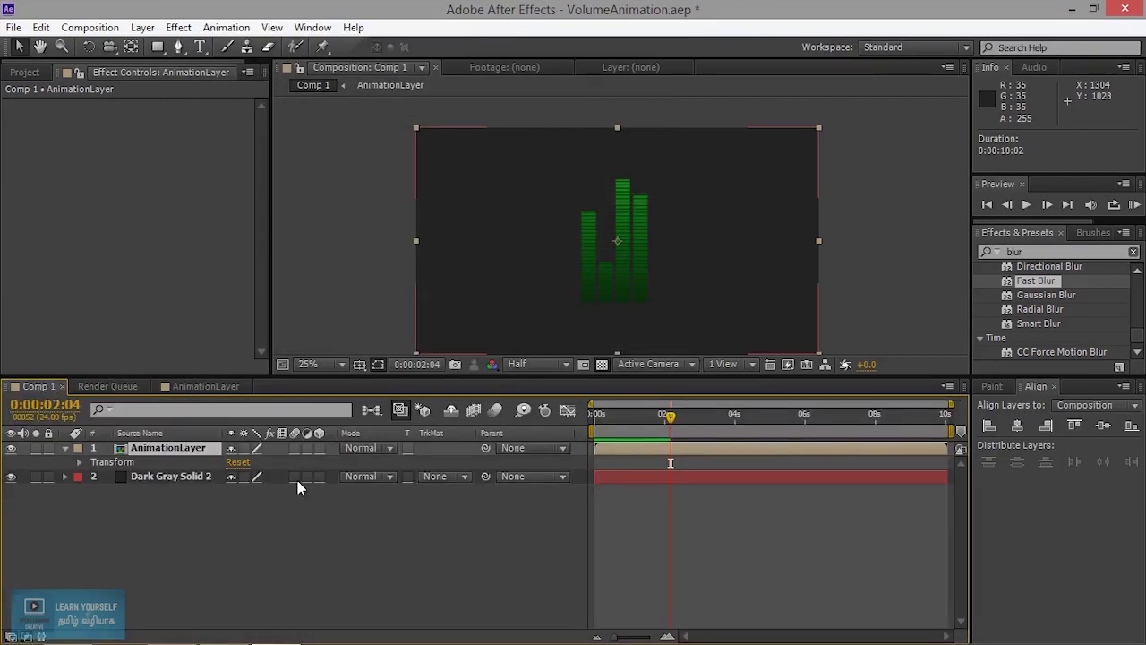
Hide Dark Gray Solid 2, show the Render Queue, and open the second item's Output Module settings.
left_click(12, 477)
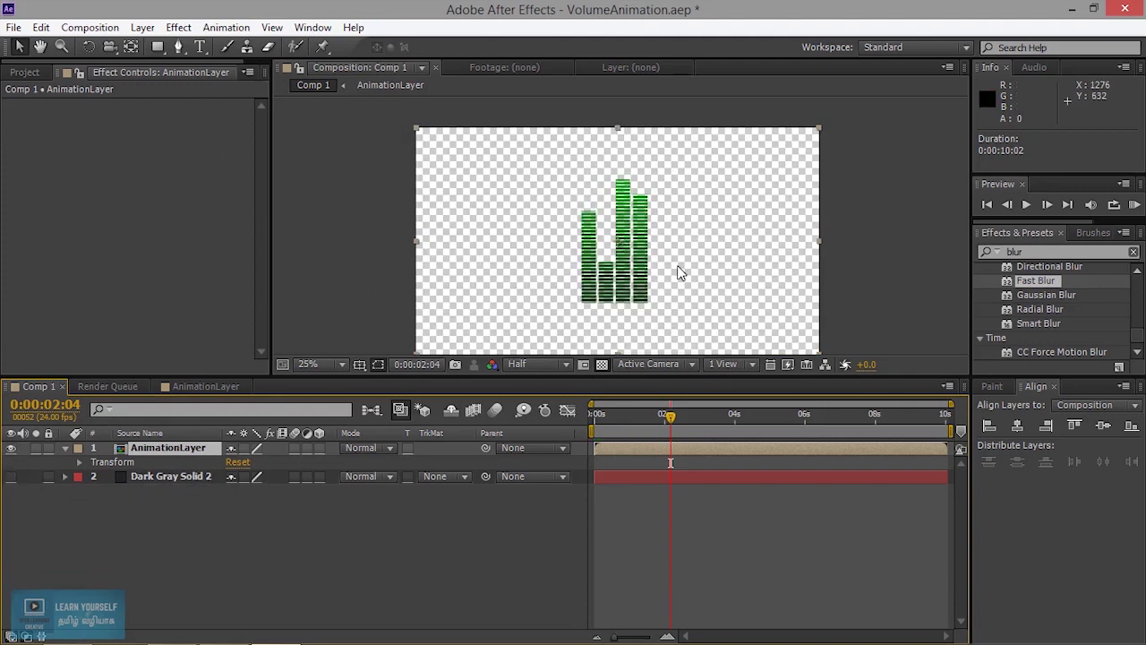
left_click(175, 387)
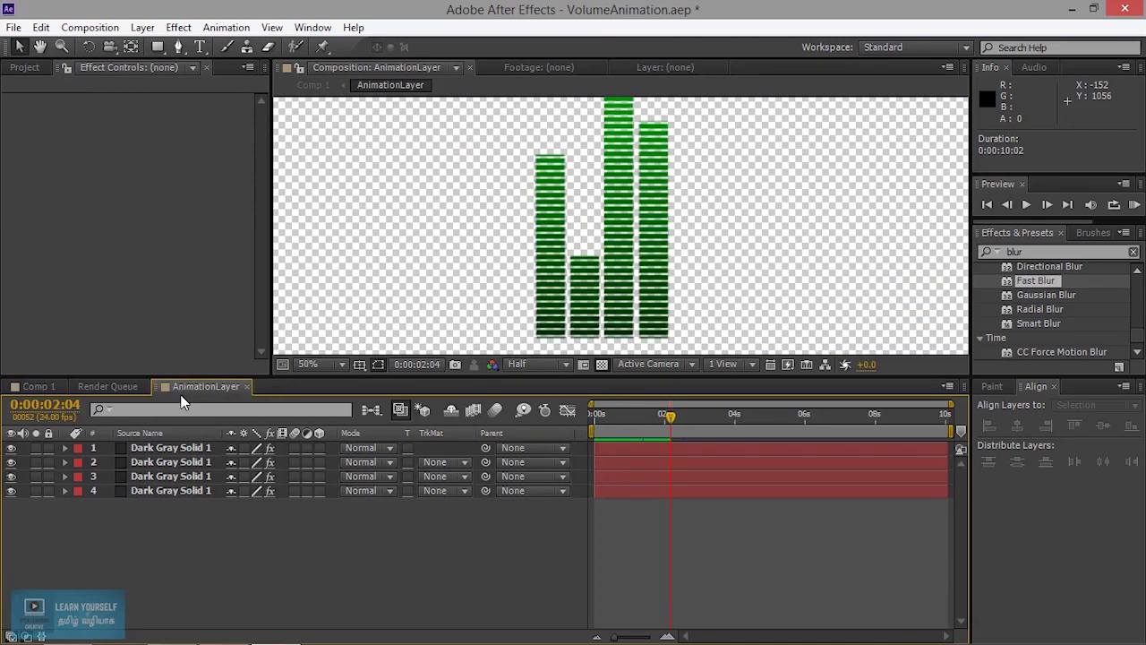
left_click(121, 387)
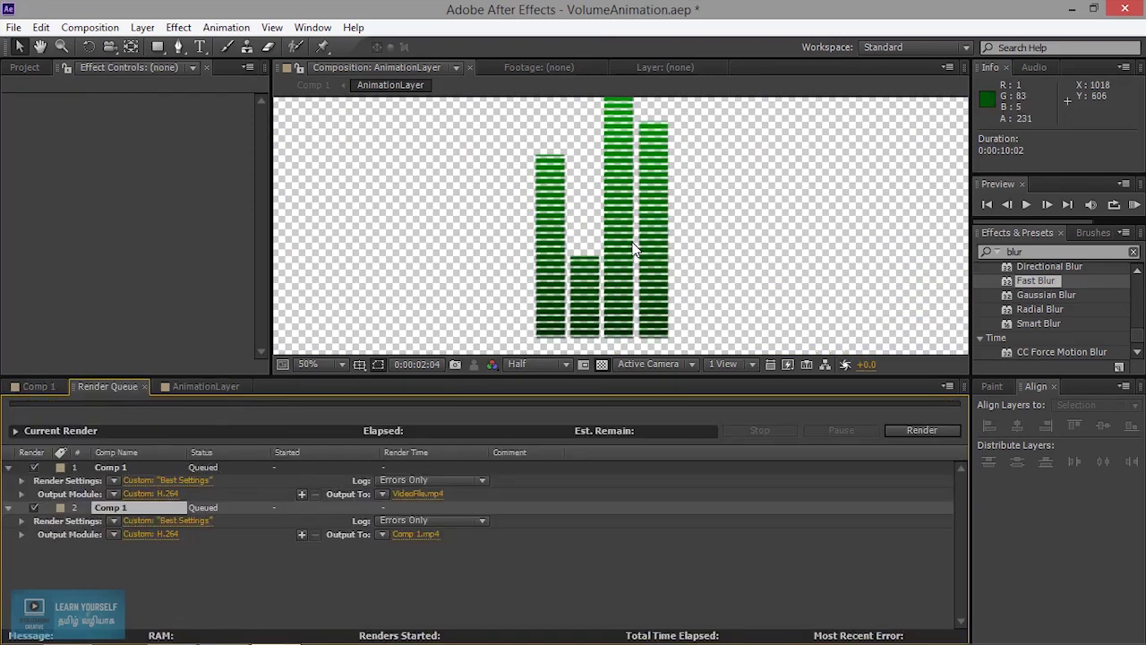
left_click(181, 532)
Set the second Comp 1 render to PNG Sequence format with RGB + Alpha channels.
left_click(421, 184)
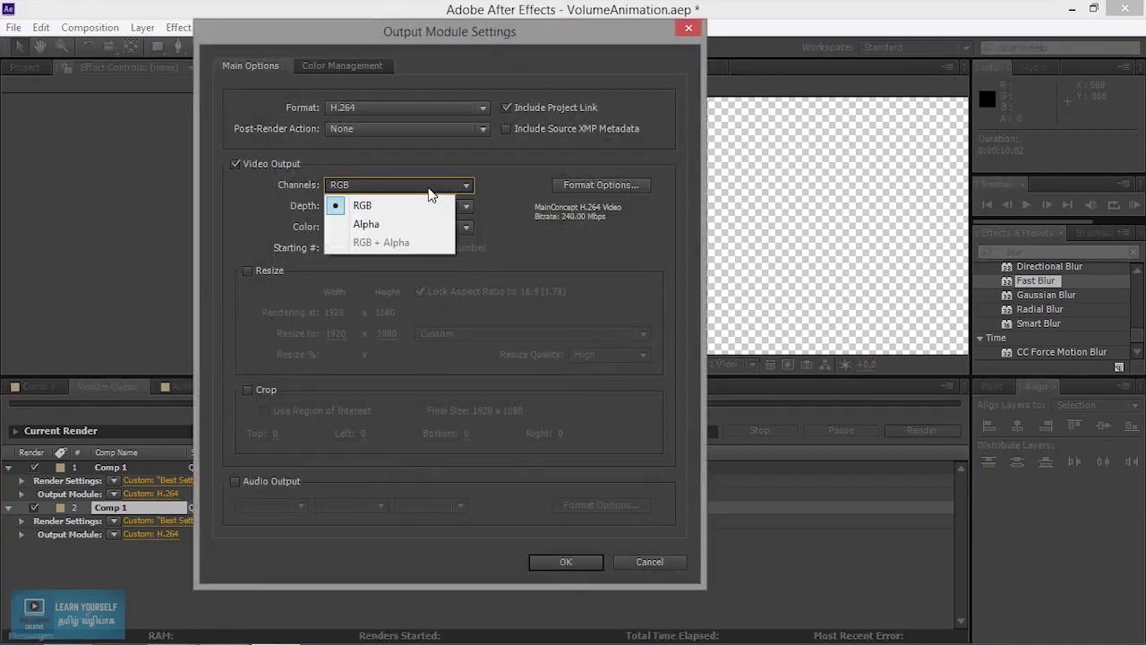
left_click(428, 108)
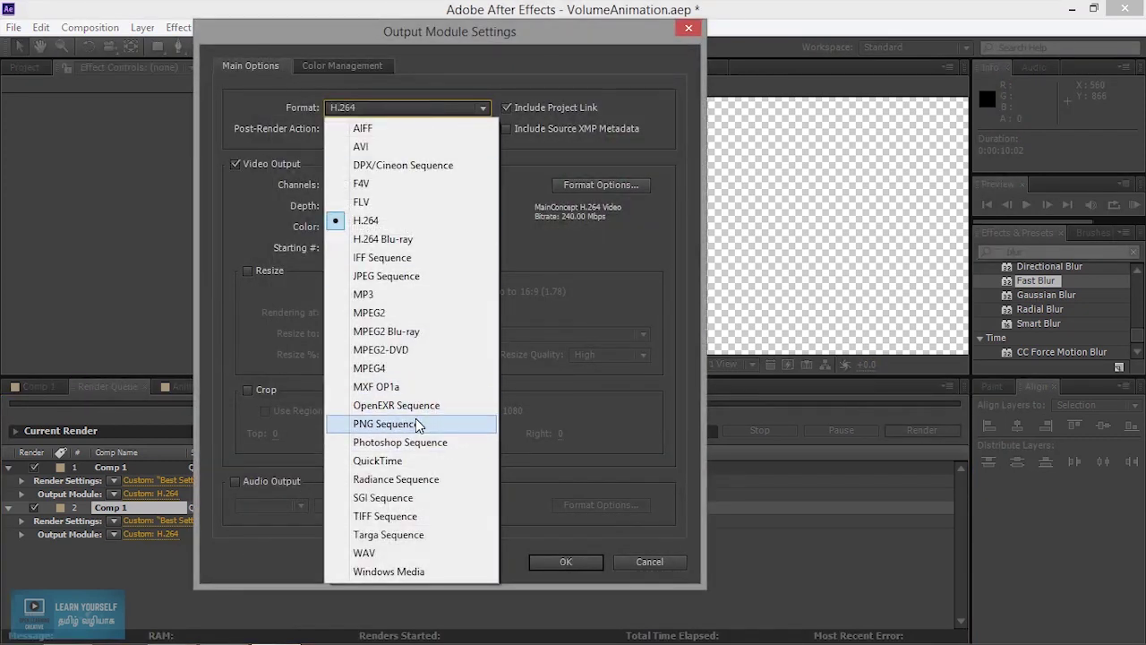
left_click(408, 434)
left_click(413, 184)
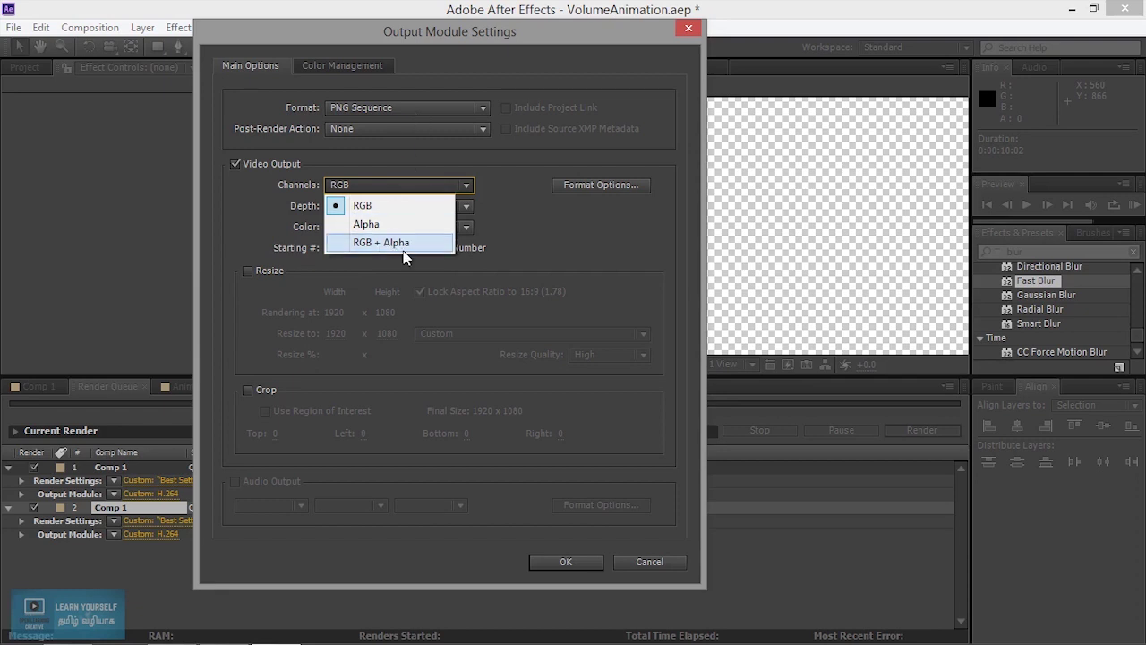
left_click(409, 244)
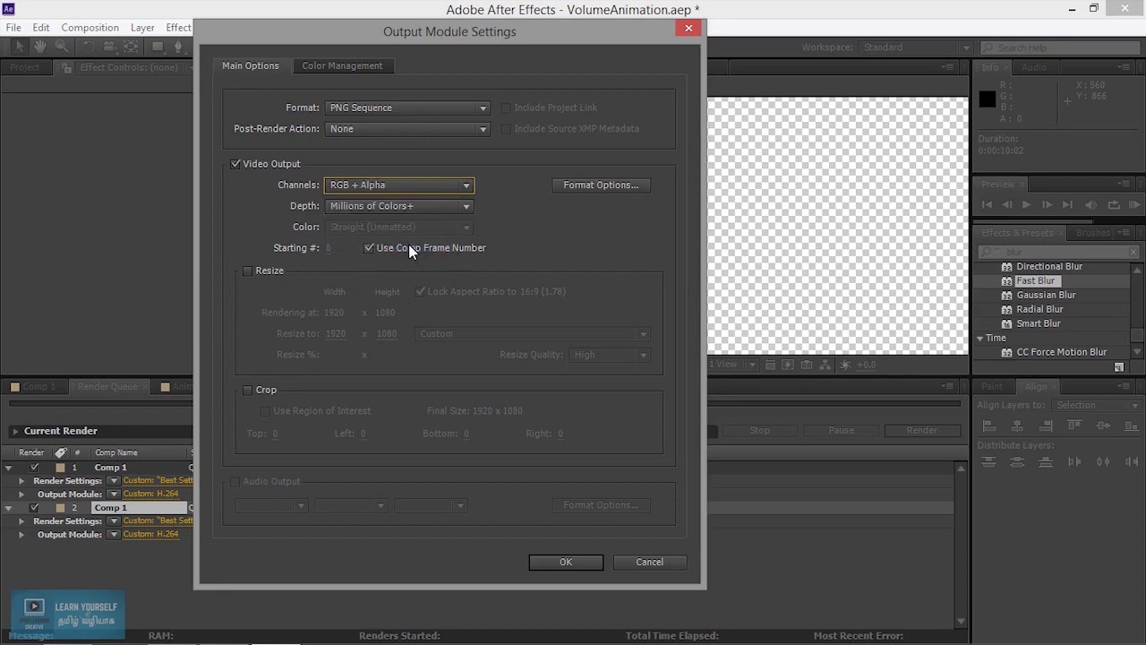
left_click(556, 561)
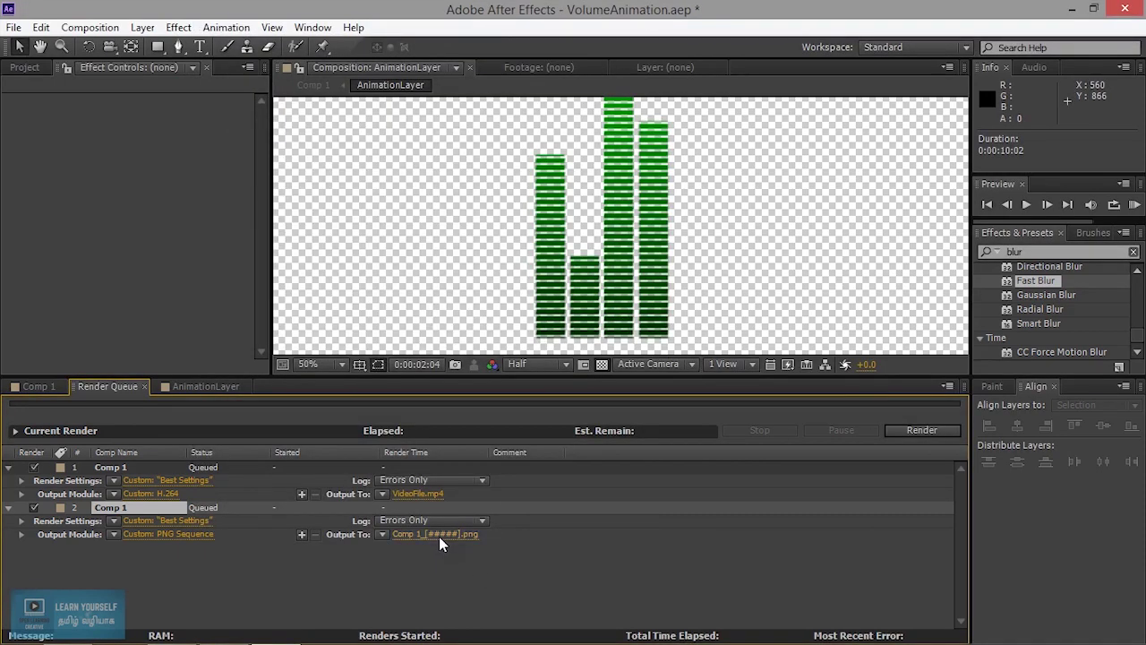
left_click(439, 535)
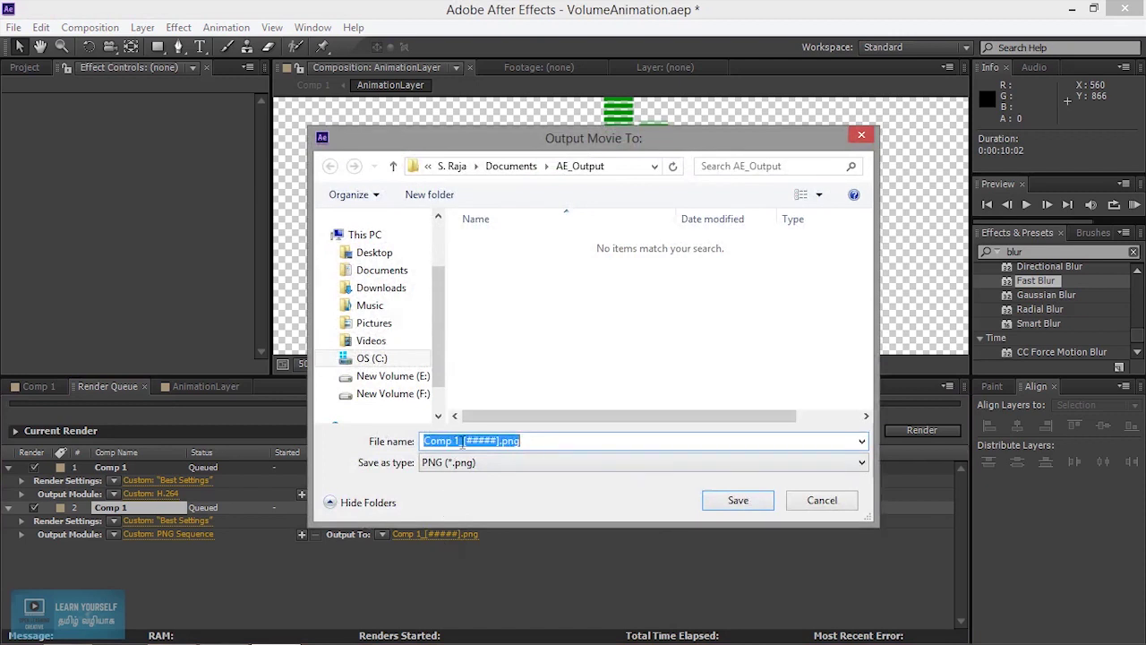
Rename the output file from Comp 1 to ImageSeq_[#####].png.
left_click(462, 440)
key("BackSpace")
key("BackSpace")
key("BackSpace")
type("ImageSeq")
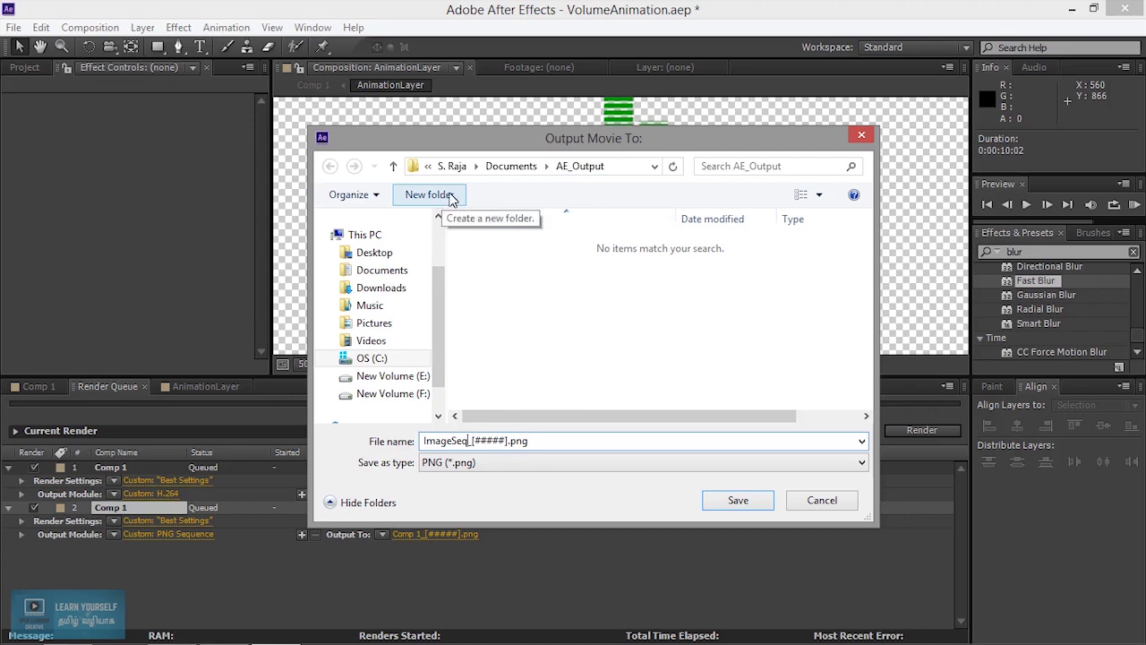
Create an ImageSeq folder inside AE_Output, open it, and save the output path there.
left_click(431, 194)
type("ImageSe1")
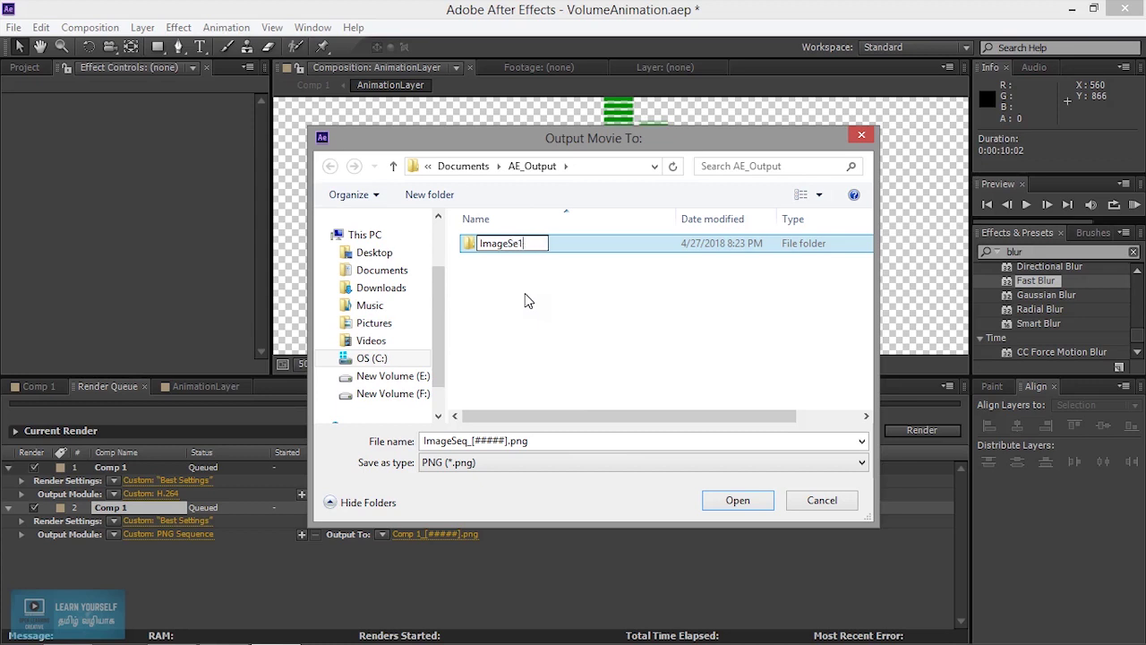
key("BackSpace")
type("q")
key("Return")
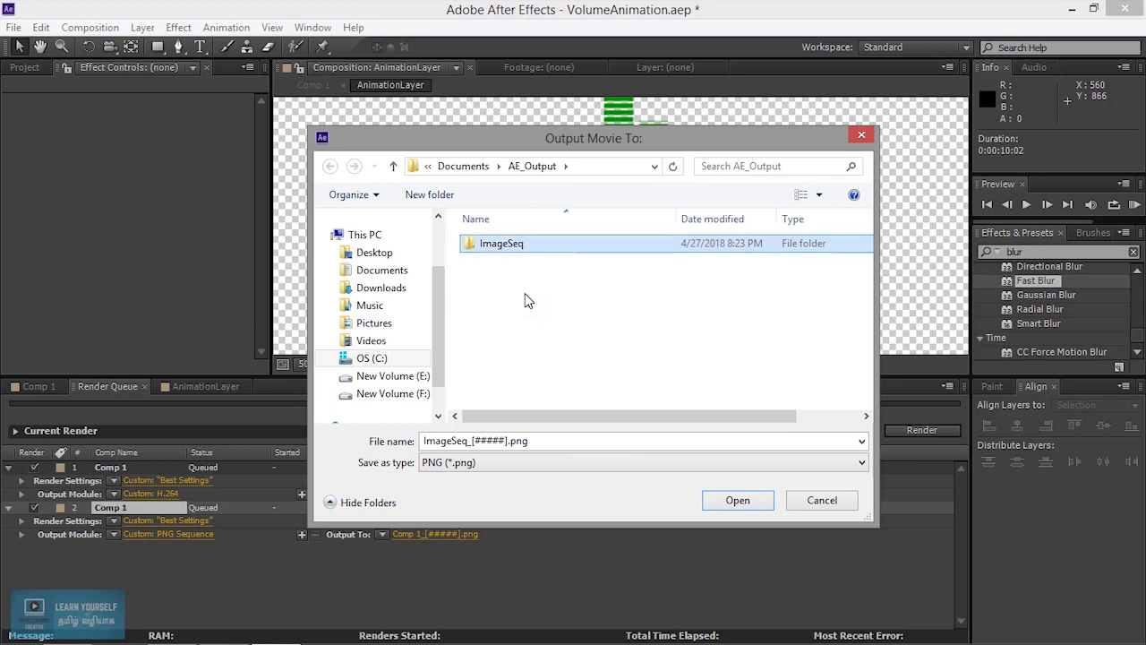
key("Return")
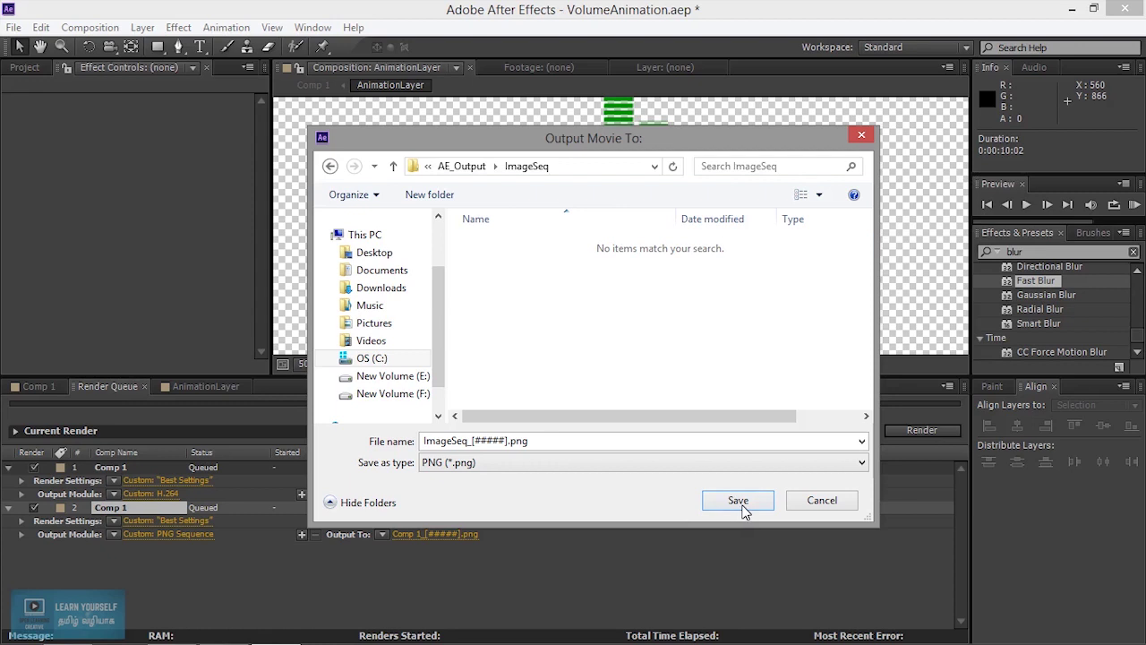
left_click(744, 505)
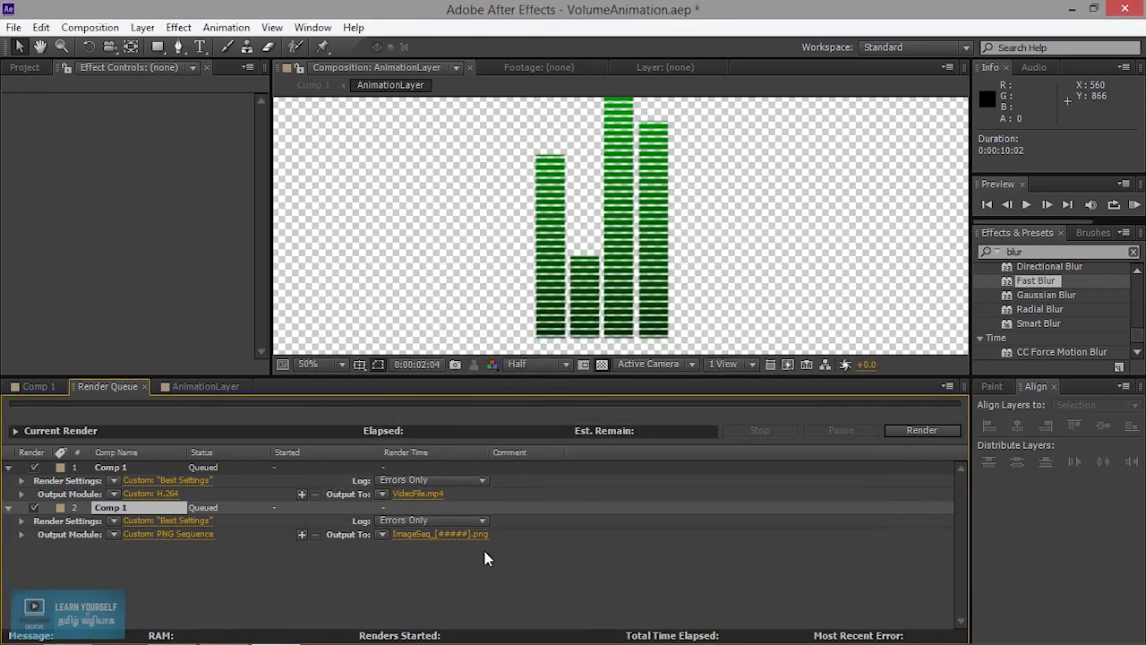
Render both queued Comp 1 items to AE_Output.
left_click(908, 428)
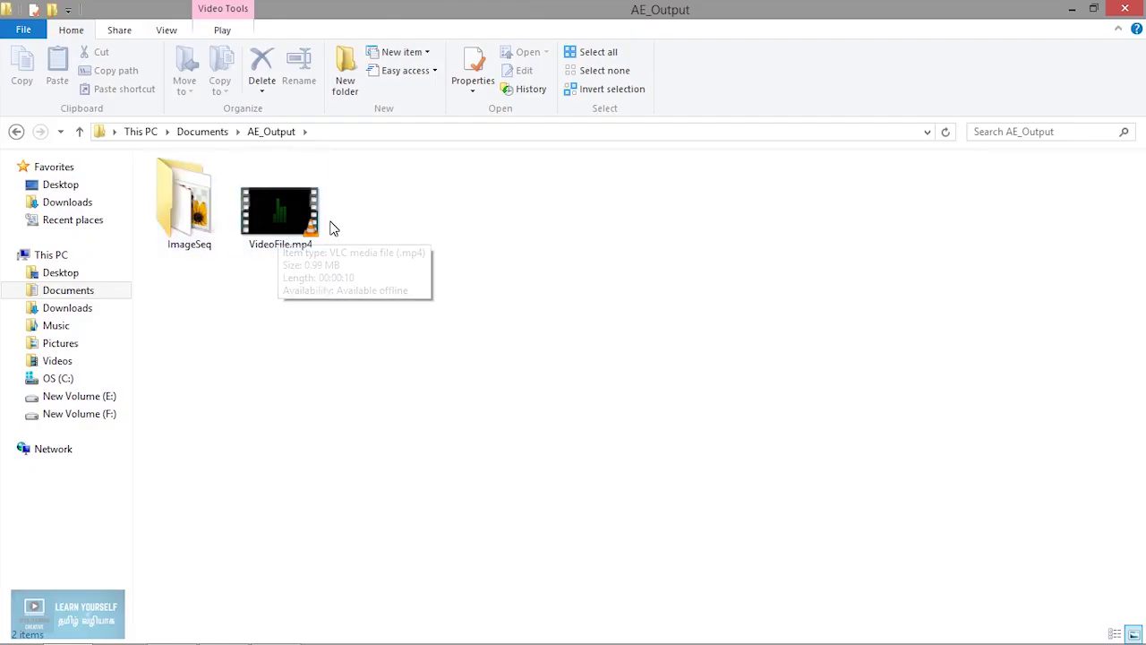
Inspect frame ImageSeq_00013.png from the ImageSeq folder, then close the preview.
double_click(200, 228)
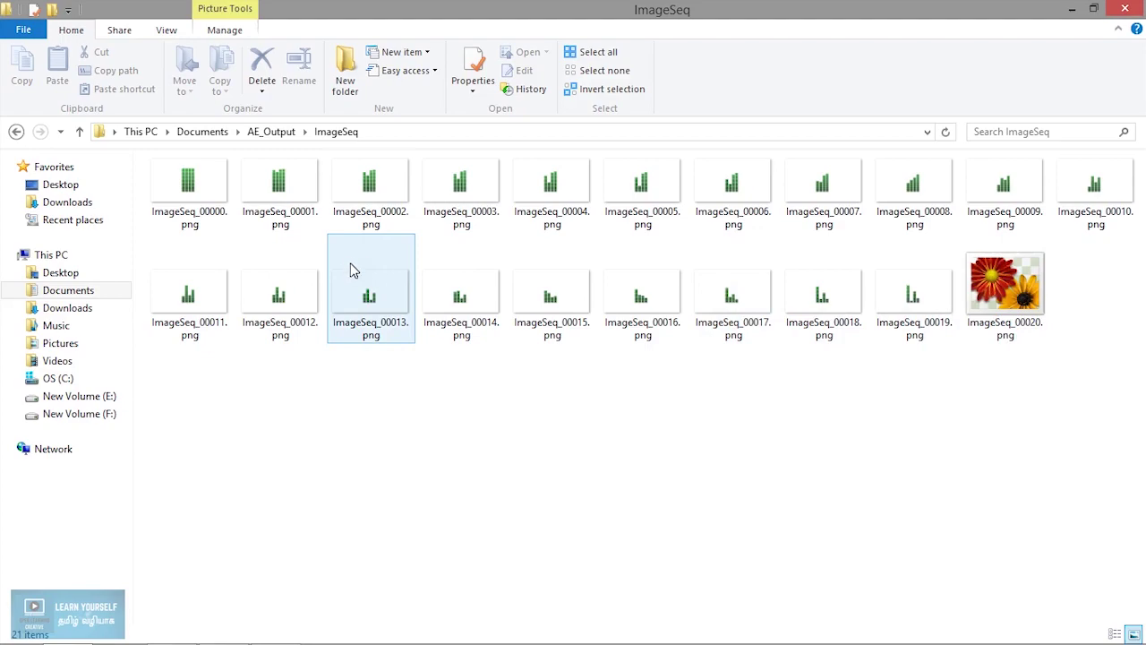
left_click(349, 296)
double_click(349, 295)
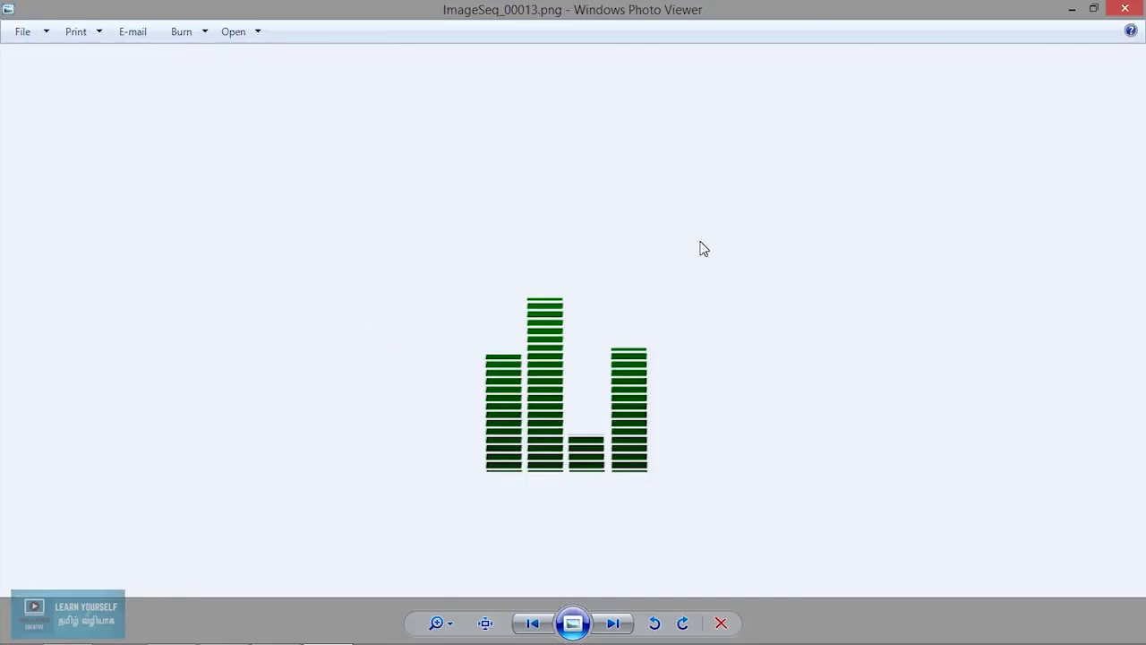
left_click(1123, 11)
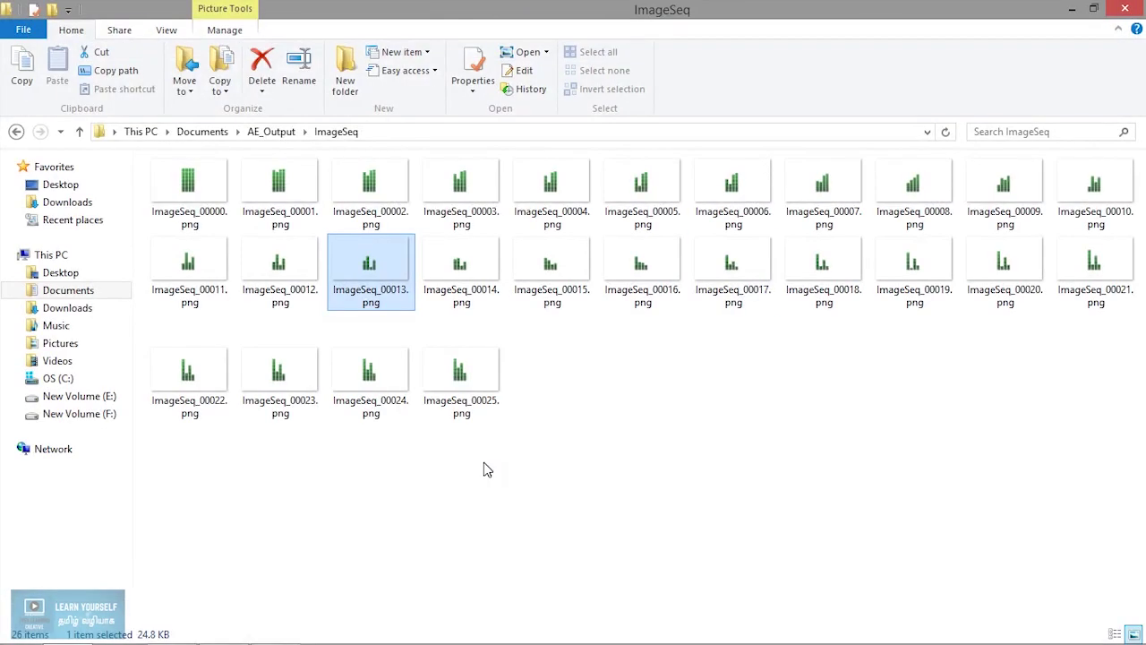
Return to AE_Output and open VideoFile.mp4 in VLC media player.
left_click(291, 131)
double_click(309, 231)
double_click(558, 311)
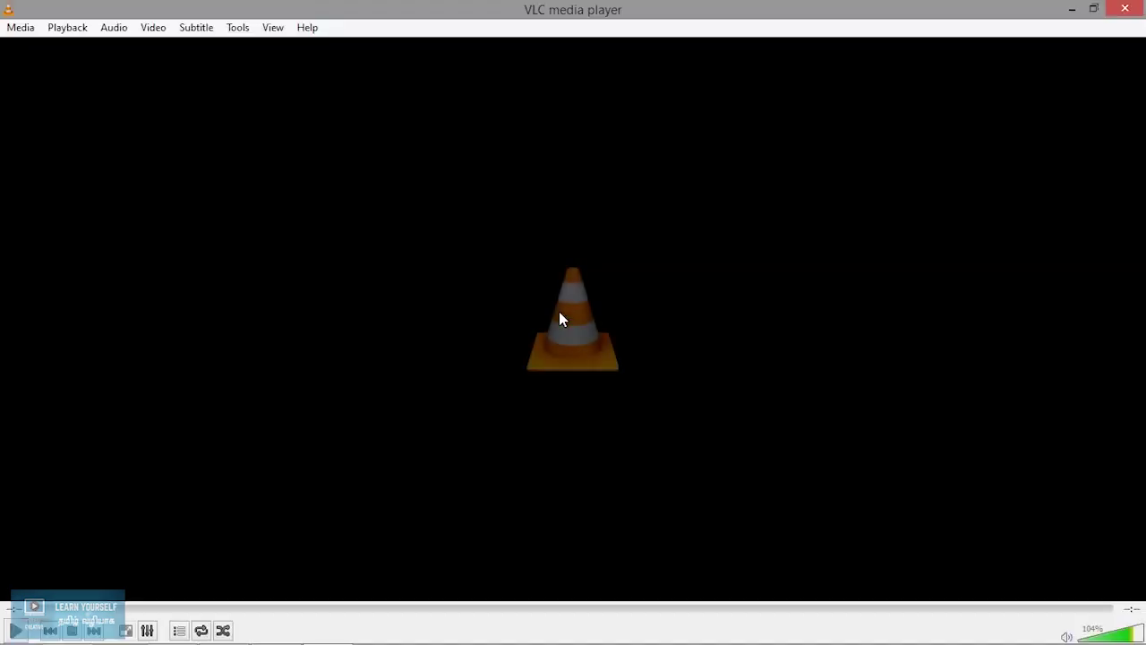
Play VideoFile.mp4 in fullscreen to check the green bar animation, then exit fullscreen.
left_click(25, 628)
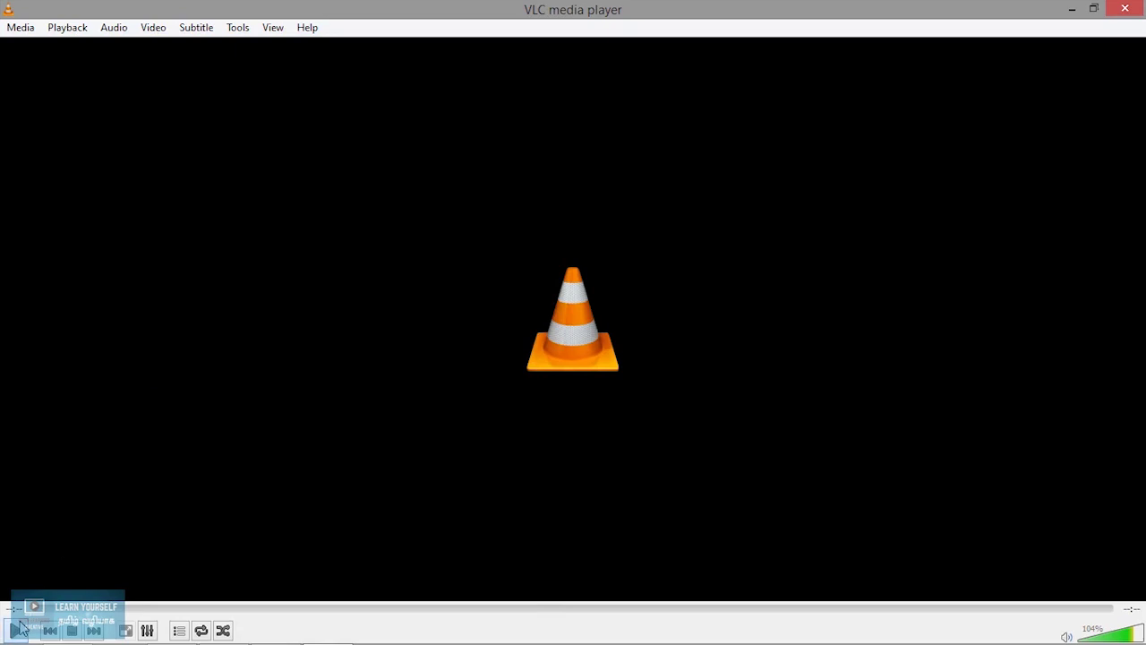
double_click(567, 339)
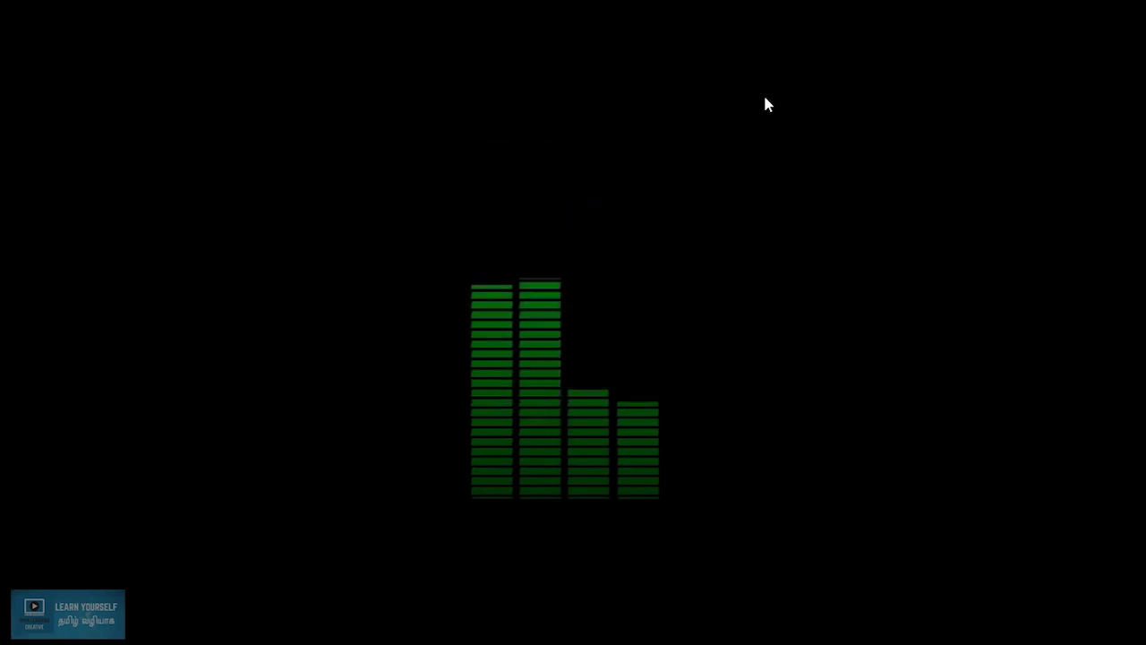
double_click(550, 276)
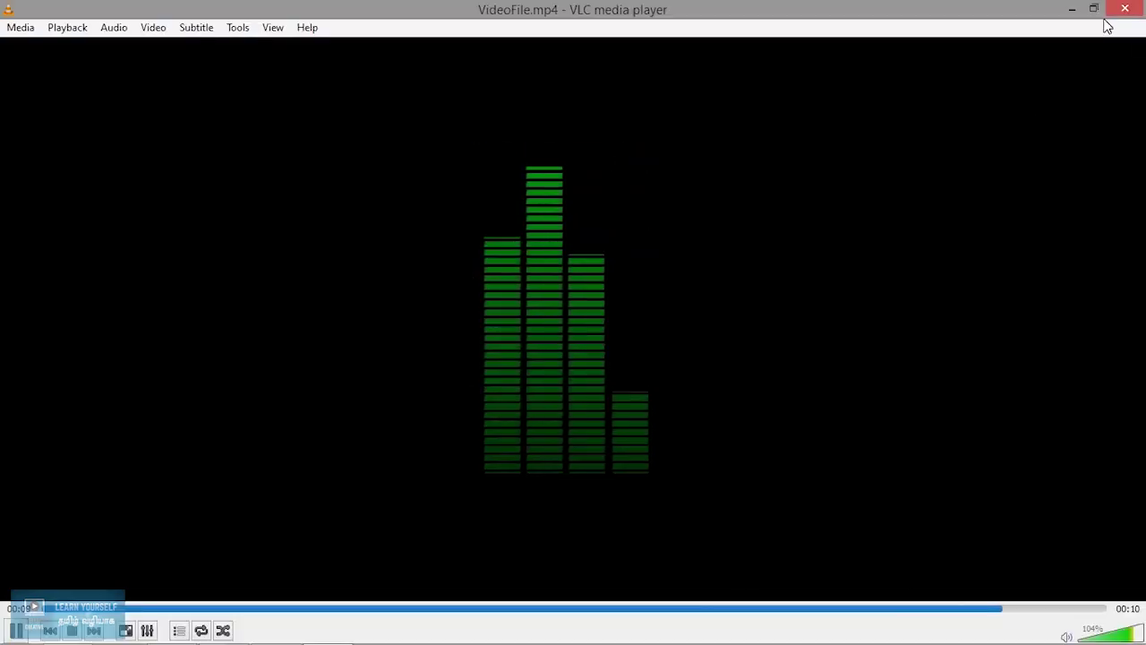
Close VLC media player and select the ImageSeq folder in AE_Output.
left_click(1125, 9)
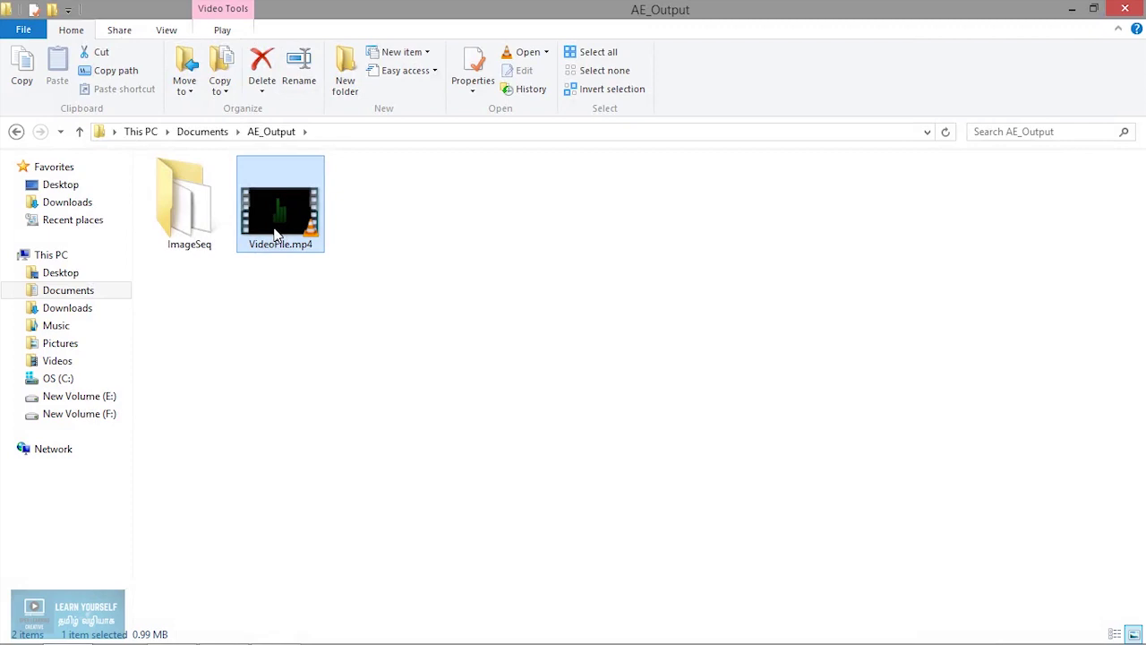
mouse_move(276, 231)
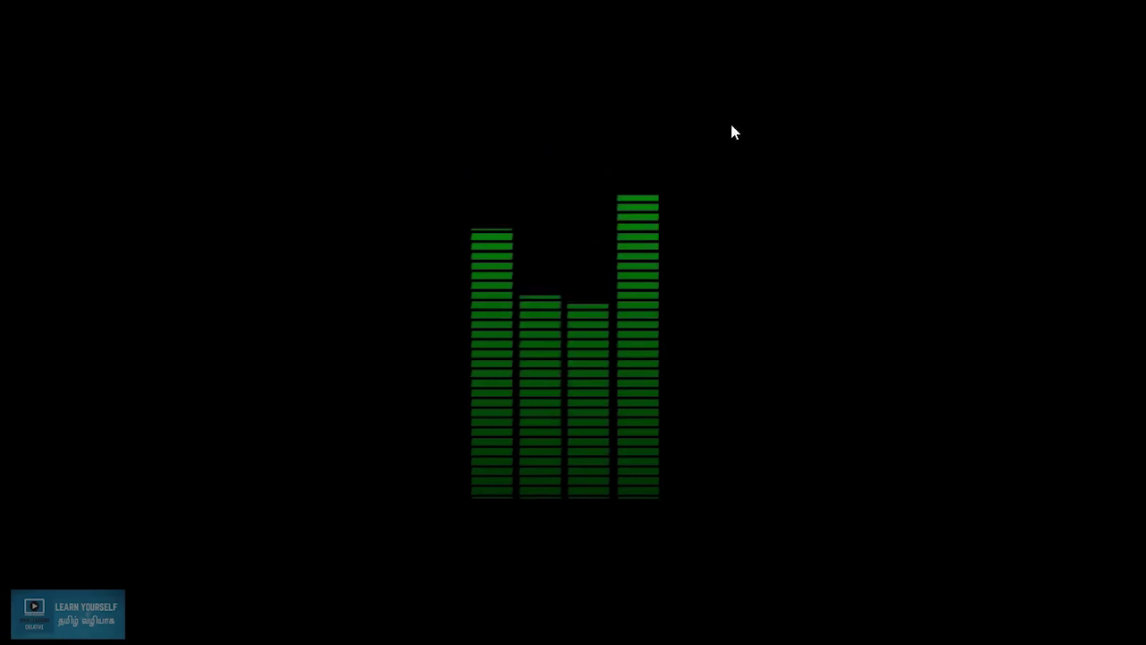
double_click(548, 273)
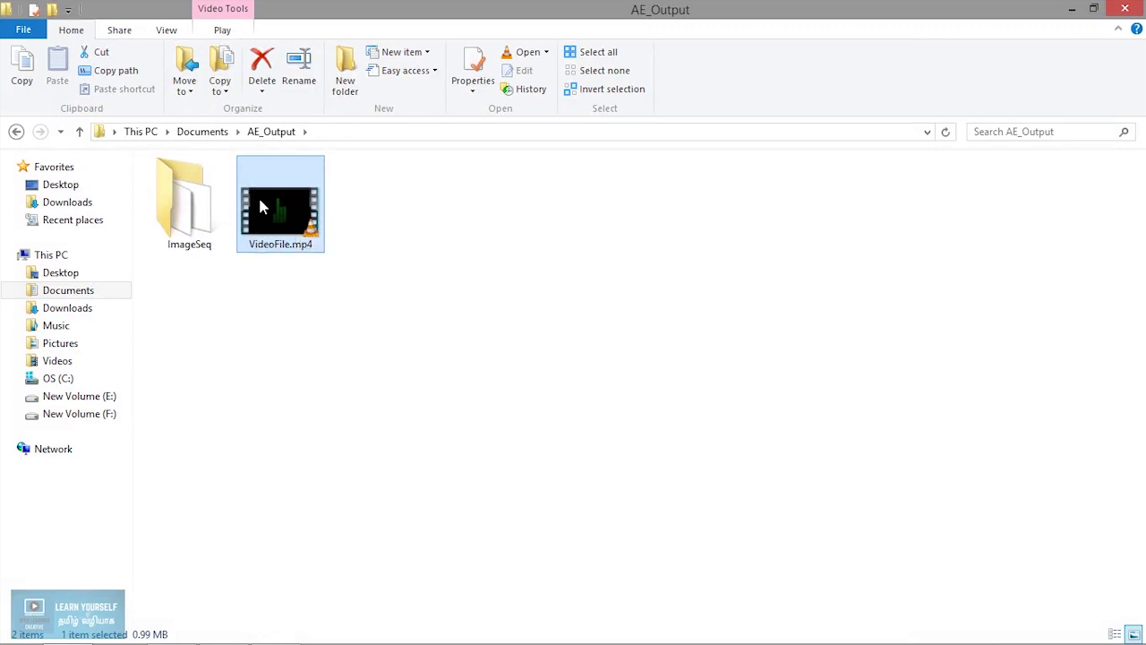
left_click(193, 230)
Open ImageSeq_00049.png from the ImageSeq folder in Windows Photo Viewer.
double_click(192, 229)
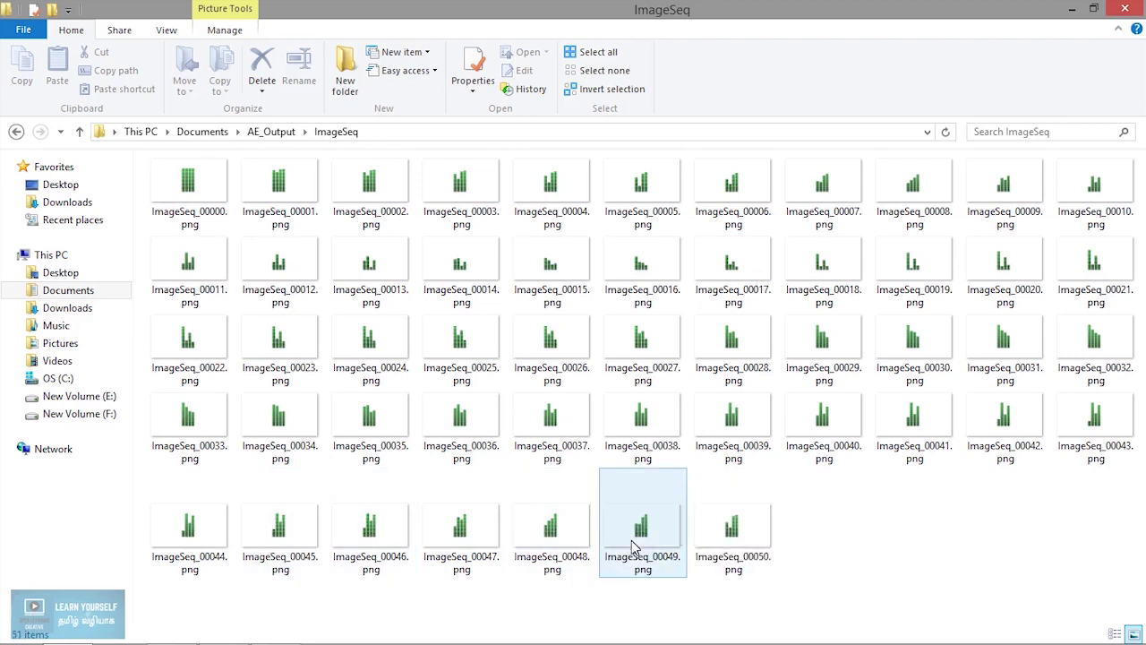
double_click(631, 540)
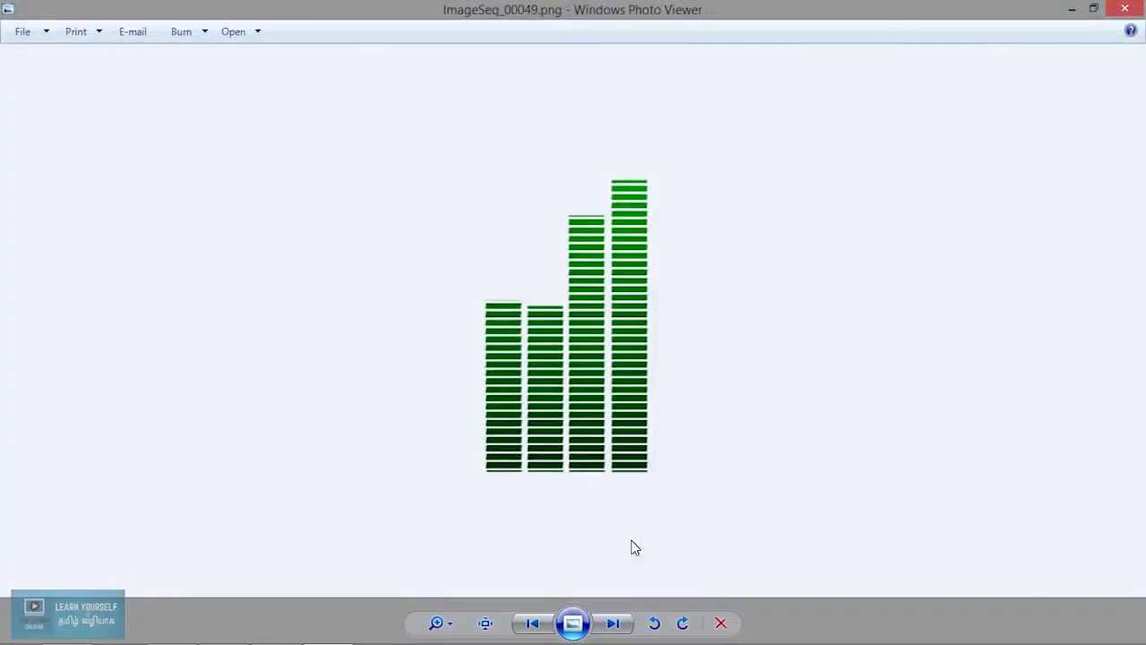